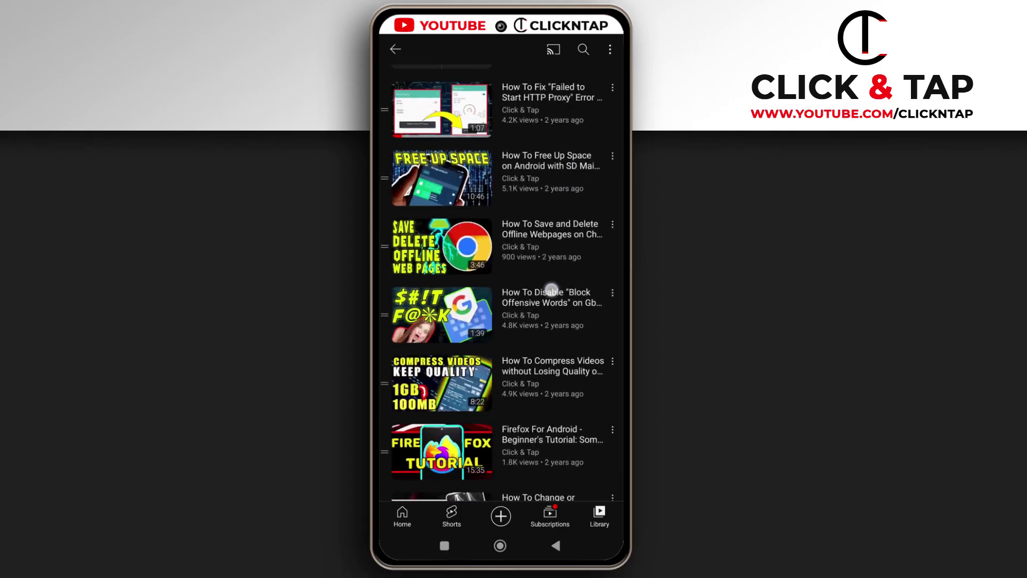
From the dashboard's Create menu, make a new private playlist titled 'Videos Sorted By Oldest'
{"action": "scroll", "coordinate": [551, 289], "scroll_direction": "down", "scroll_amount": 6}
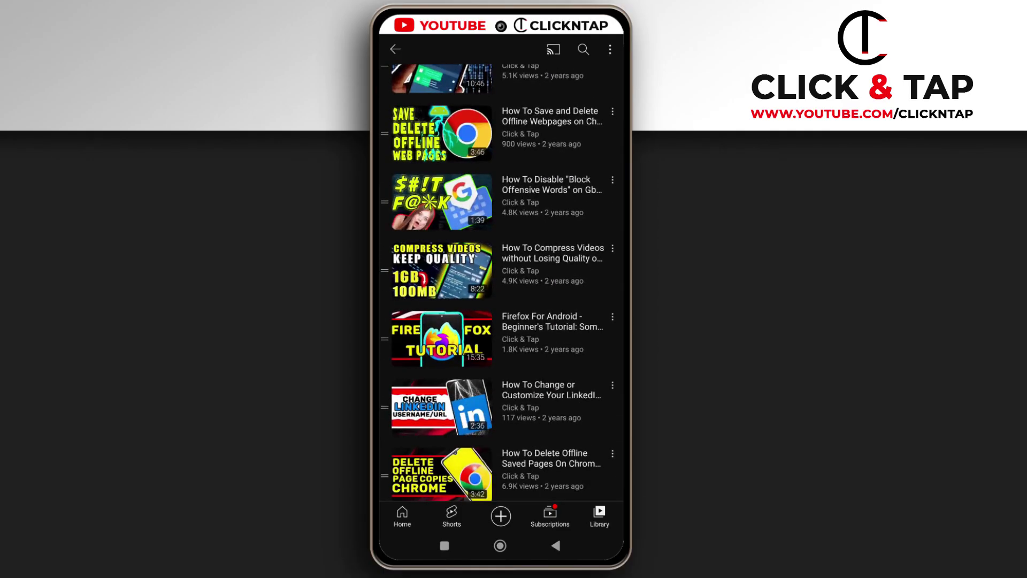
{"action": "scroll", "coordinate": [552, 259], "scroll_direction": "down", "scroll_amount": 3}
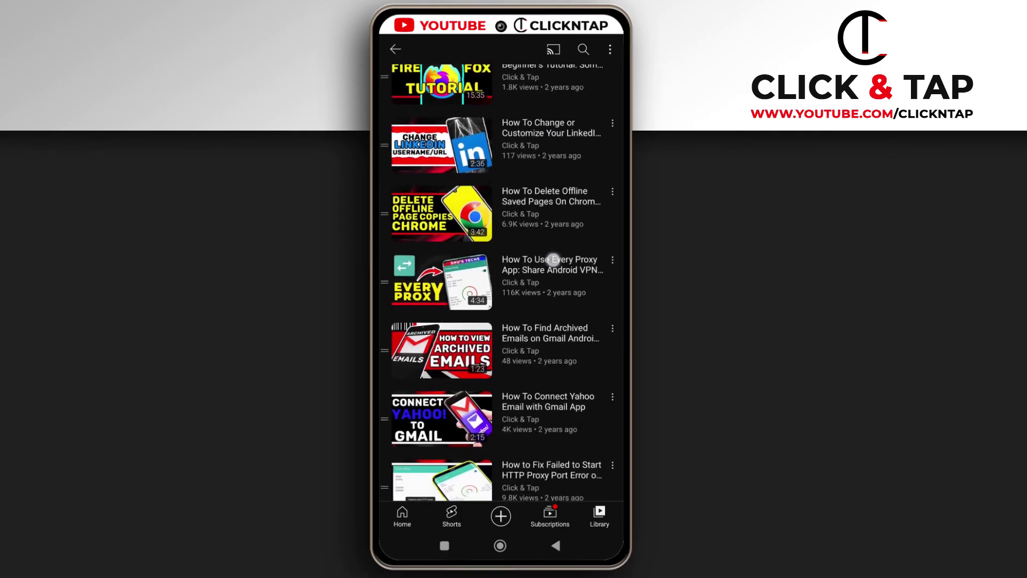
{"action": "scroll", "coordinate": [539, 349], "scroll_direction": "down", "scroll_amount": 2}
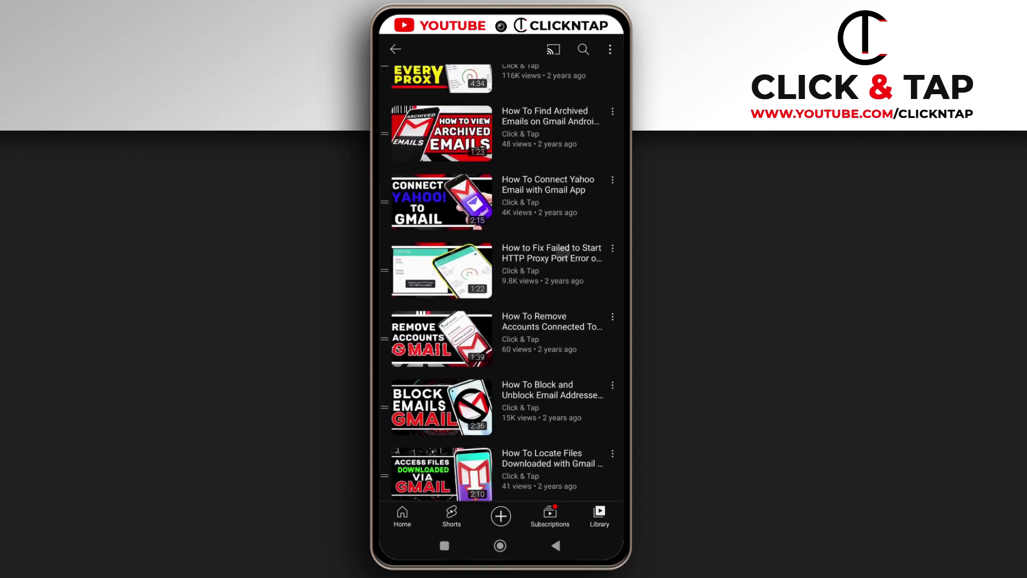
{"action": "scroll", "coordinate": [458, 241], "scroll_direction": "up", "scroll_amount": 10}
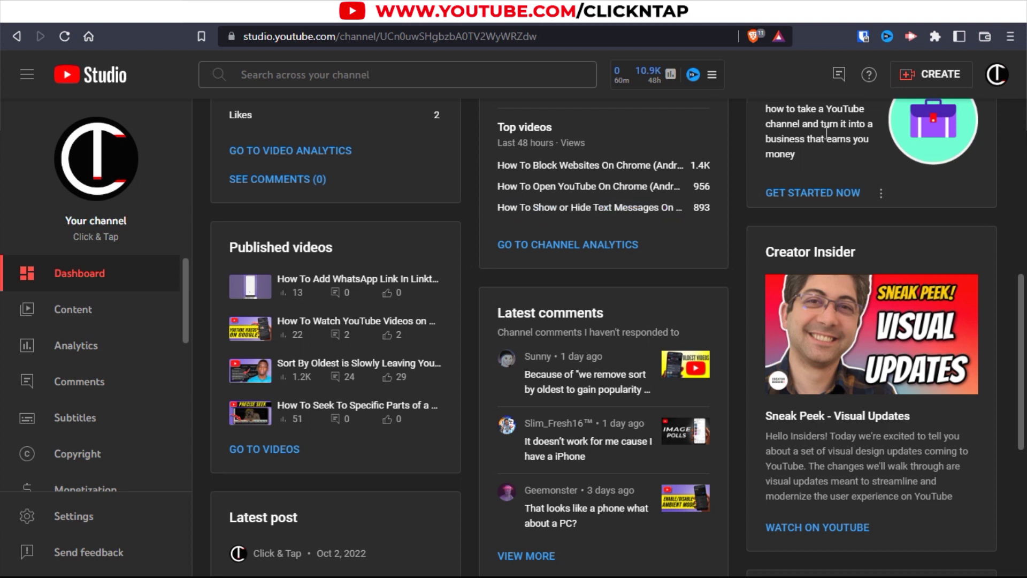
{"action": "left_click", "coordinate": [936, 80]}
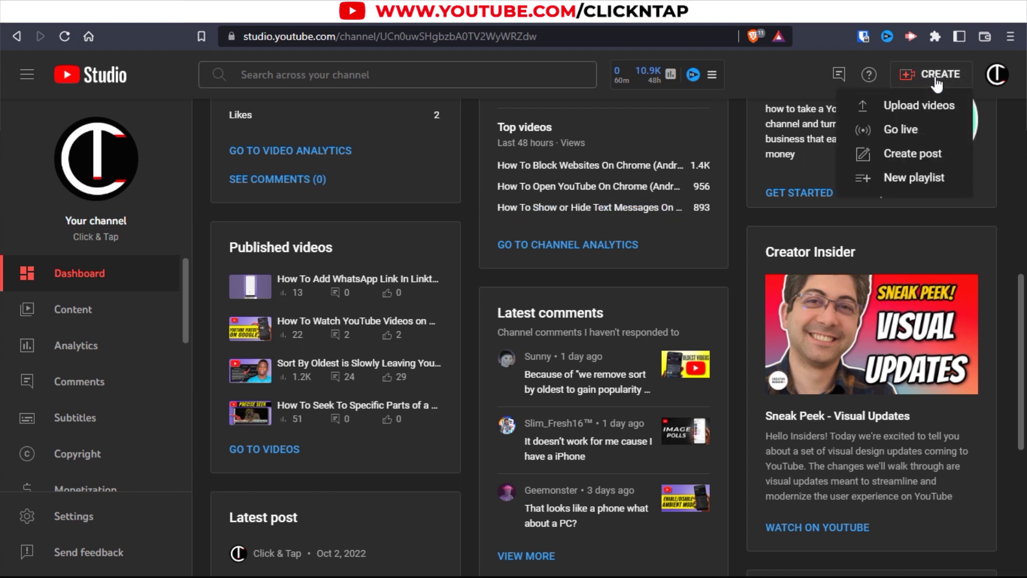
{"action": "left_click", "coordinate": [916, 183]}
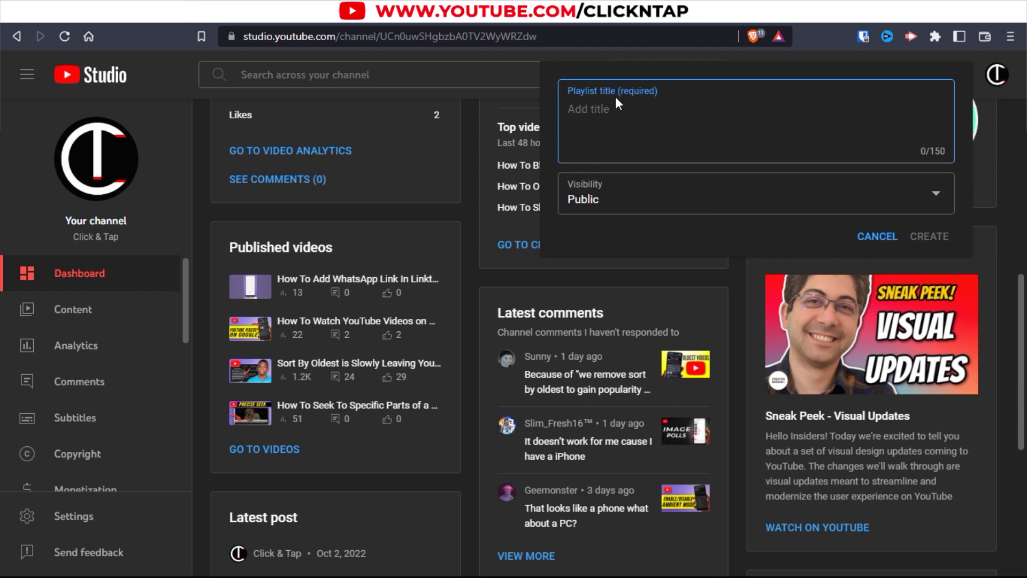
{"action": "type", "text": "Videos Sorted By Oldest"}
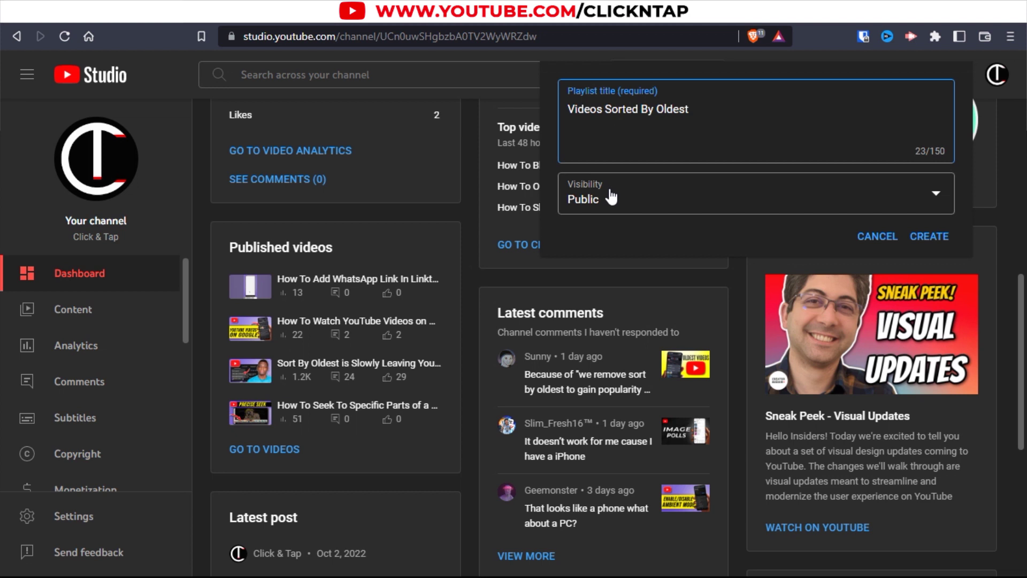
{"action": "left_click", "coordinate": [618, 198]}
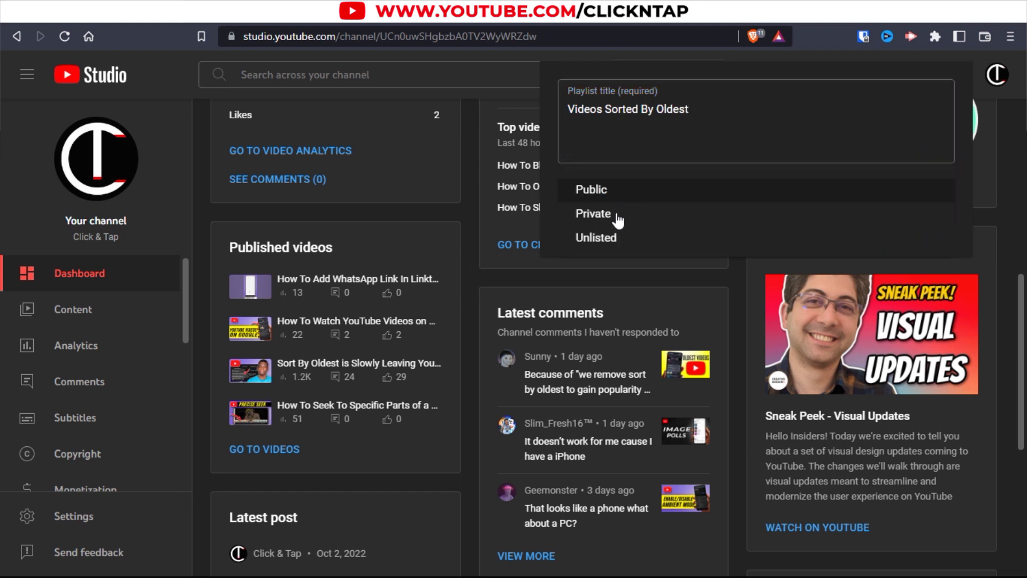
{"action": "left_click", "coordinate": [618, 218]}
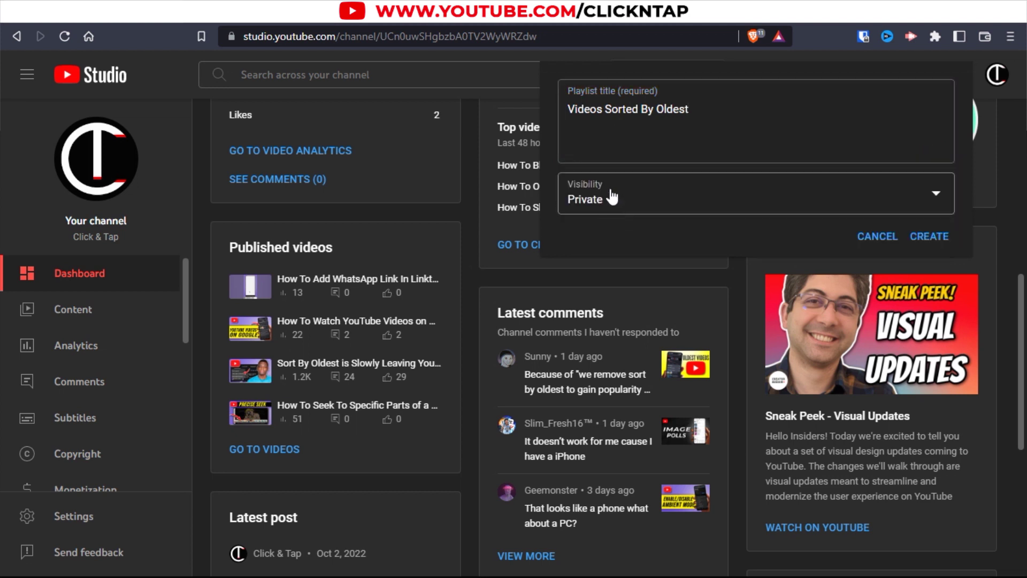
{"action": "left_click", "coordinate": [921, 238]}
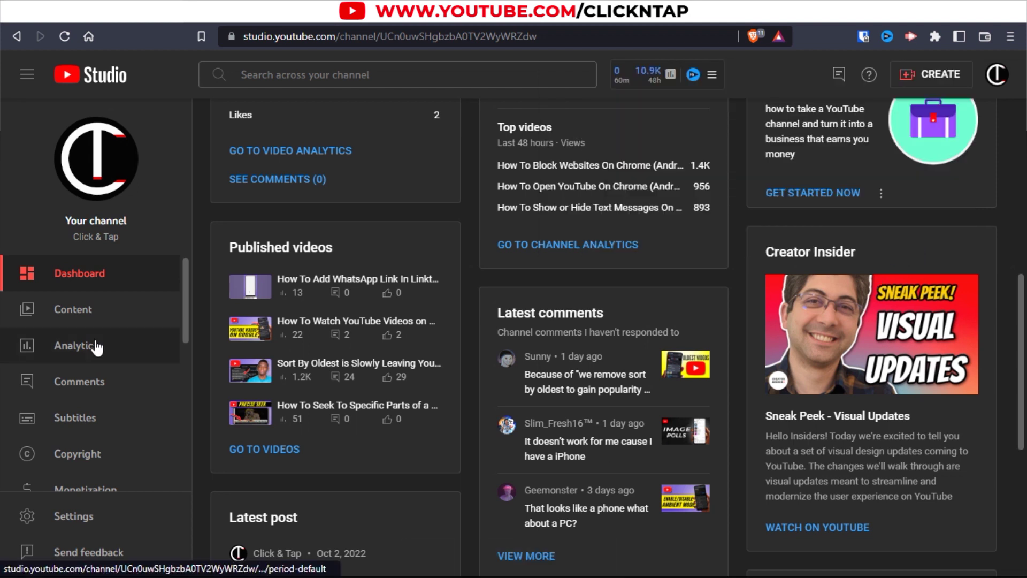
In Content, filter the channel's videos by Visibility to show only Public ones
{"action": "left_click", "coordinate": [72, 318]}
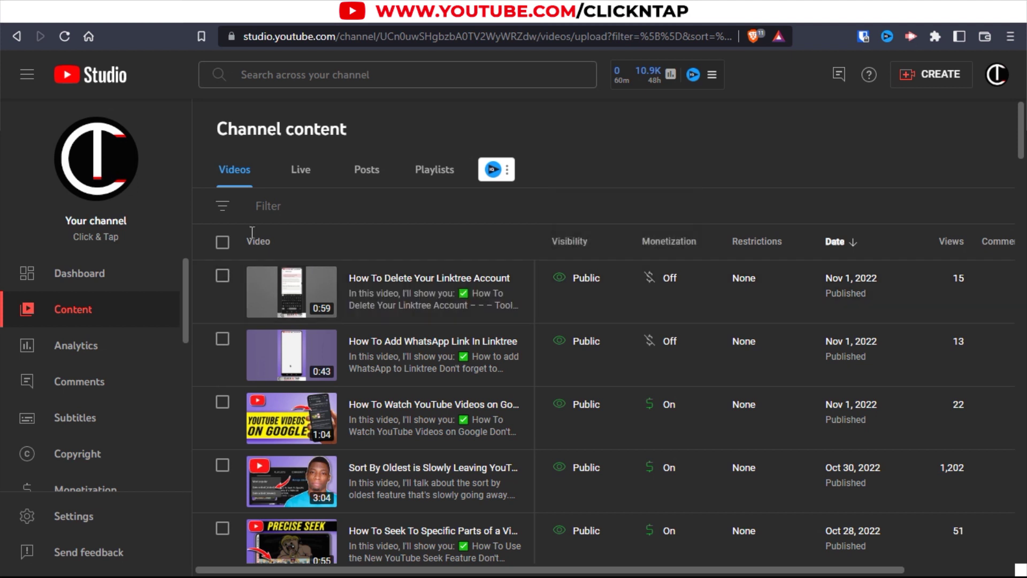
{"action": "left_click", "coordinate": [224, 211]}
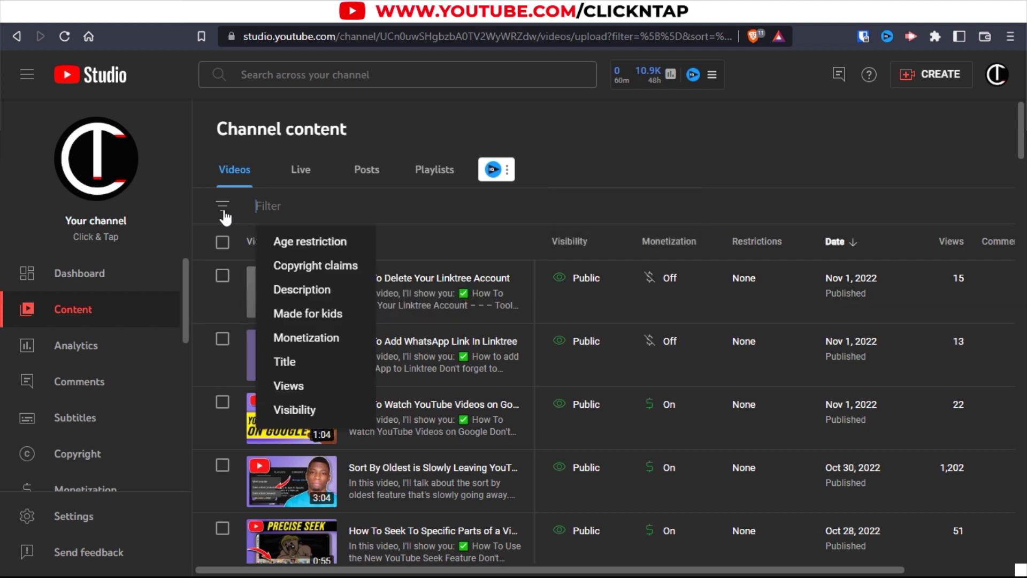
{"action": "left_click", "coordinate": [295, 411]}
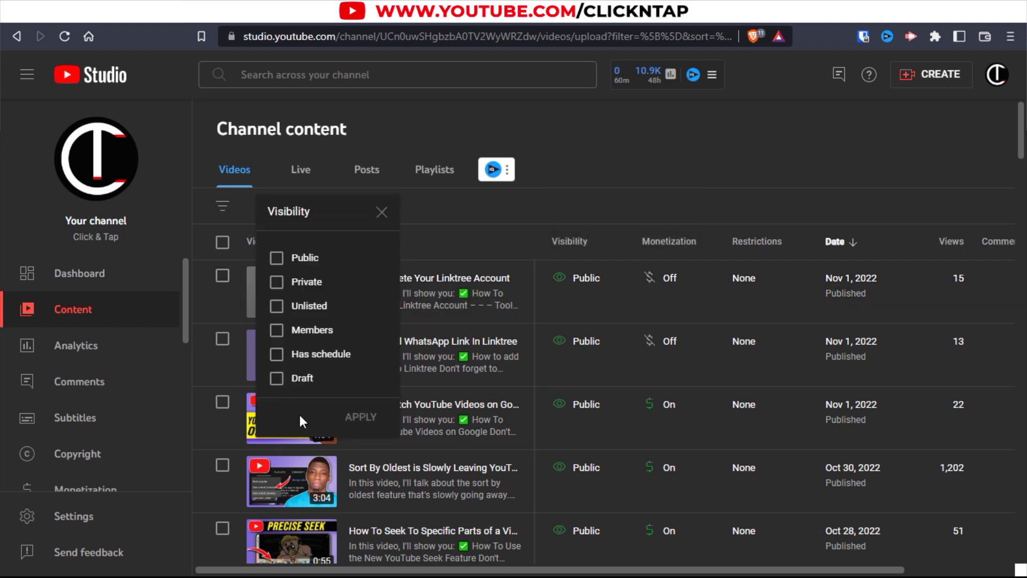
{"action": "left_click", "coordinate": [277, 258]}
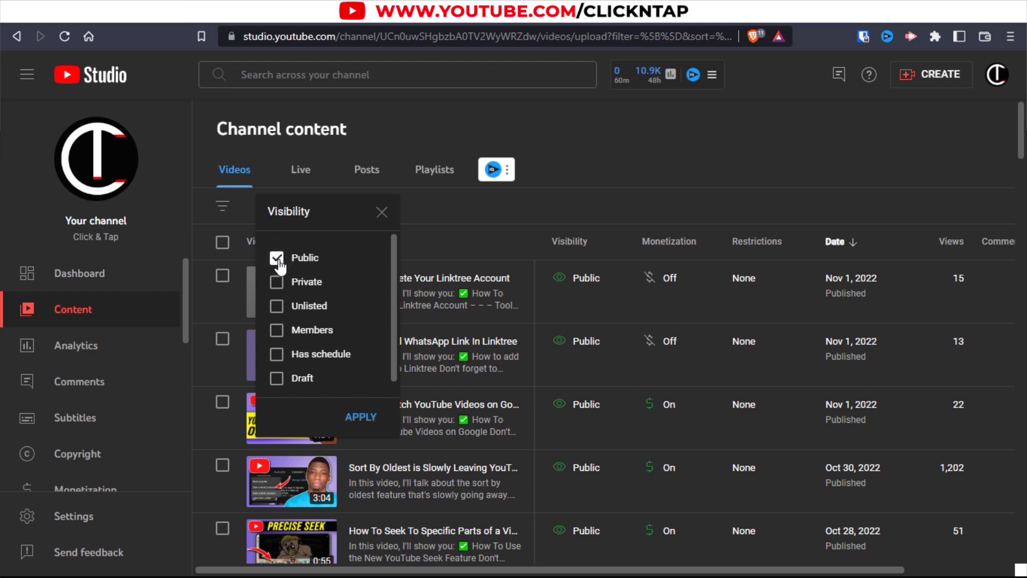
{"action": "left_click", "coordinate": [362, 418]}
{"action": "scroll", "coordinate": [598, 303], "scroll_direction": "down", "scroll_amount": 10}
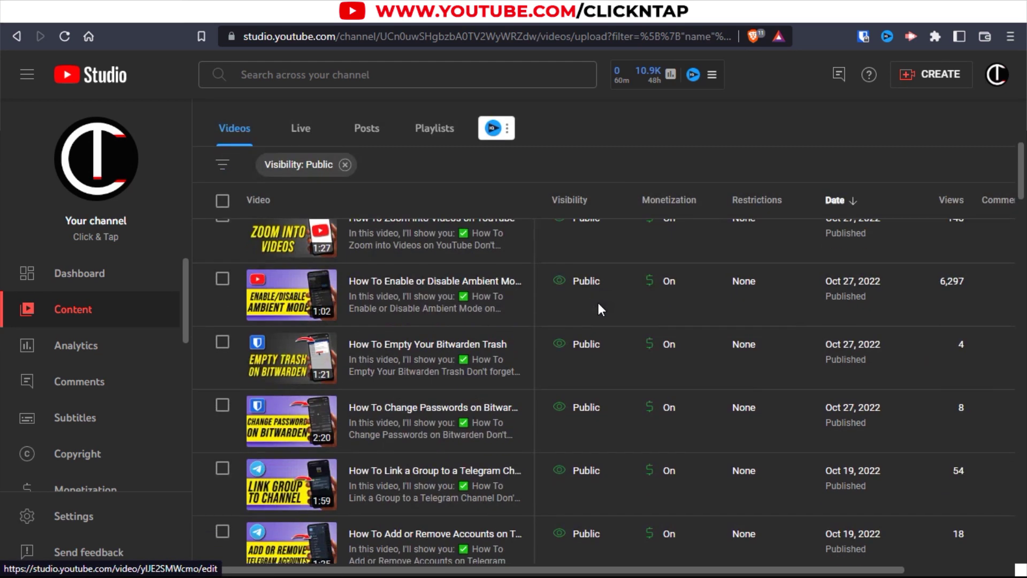
{"action": "scroll", "coordinate": [598, 303], "scroll_direction": "down", "scroll_amount": 15}
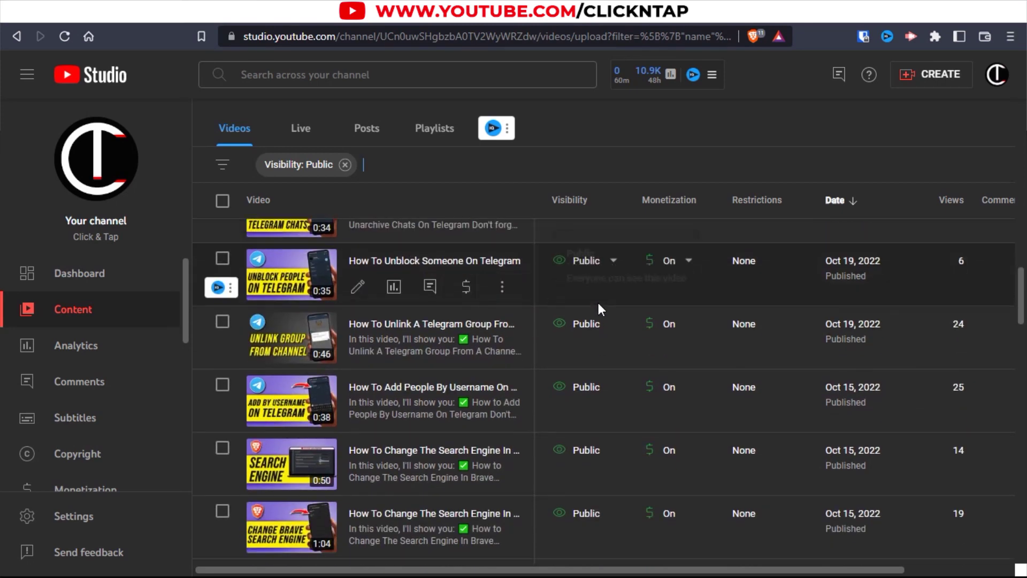
{"action": "scroll", "coordinate": [589, 337], "scroll_direction": "down", "scroll_amount": 15}
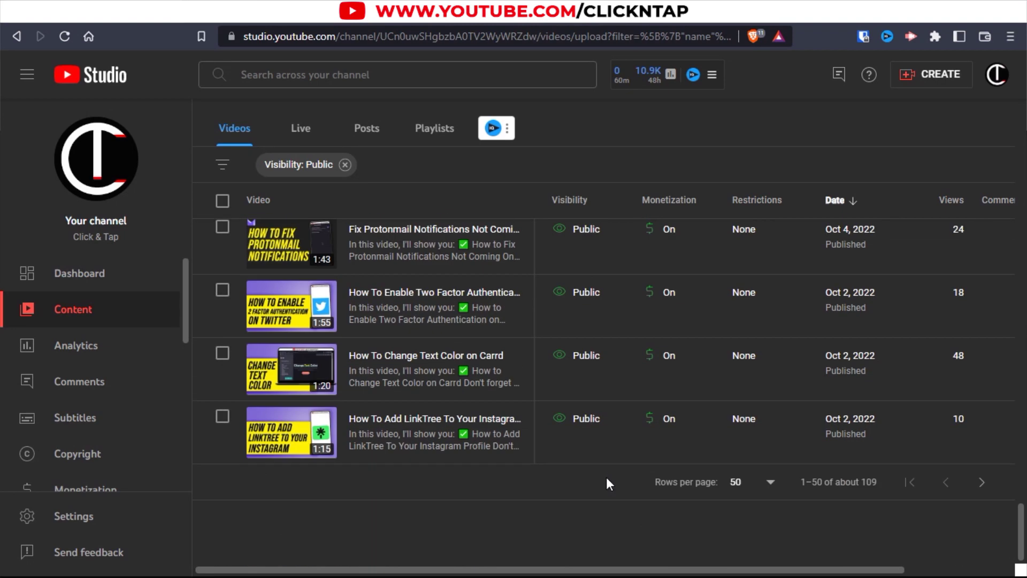
{"action": "left_click", "coordinate": [739, 486]}
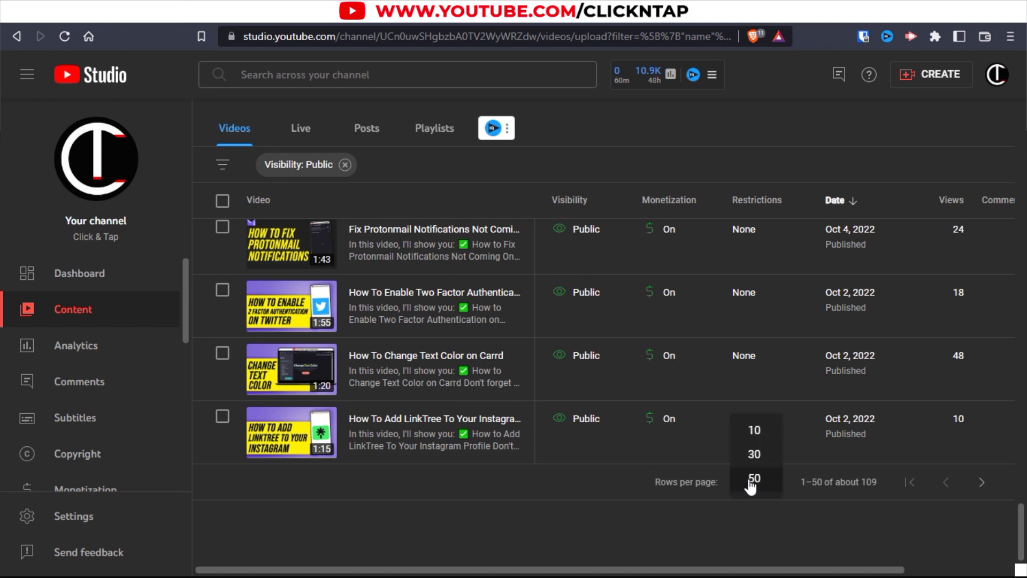
{"action": "left_click", "coordinate": [630, 487]}
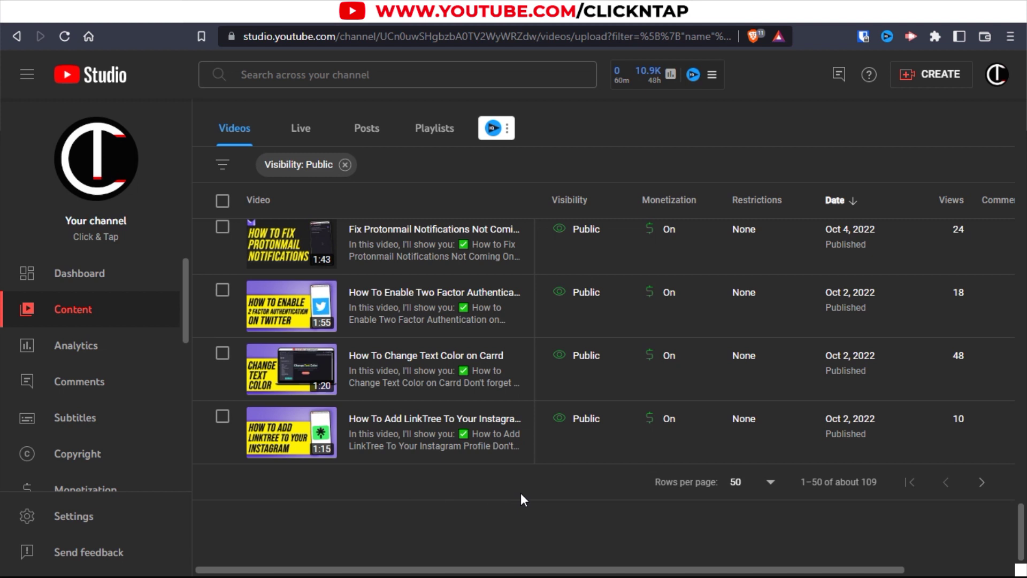
{"action": "left_click", "coordinate": [750, 488]}
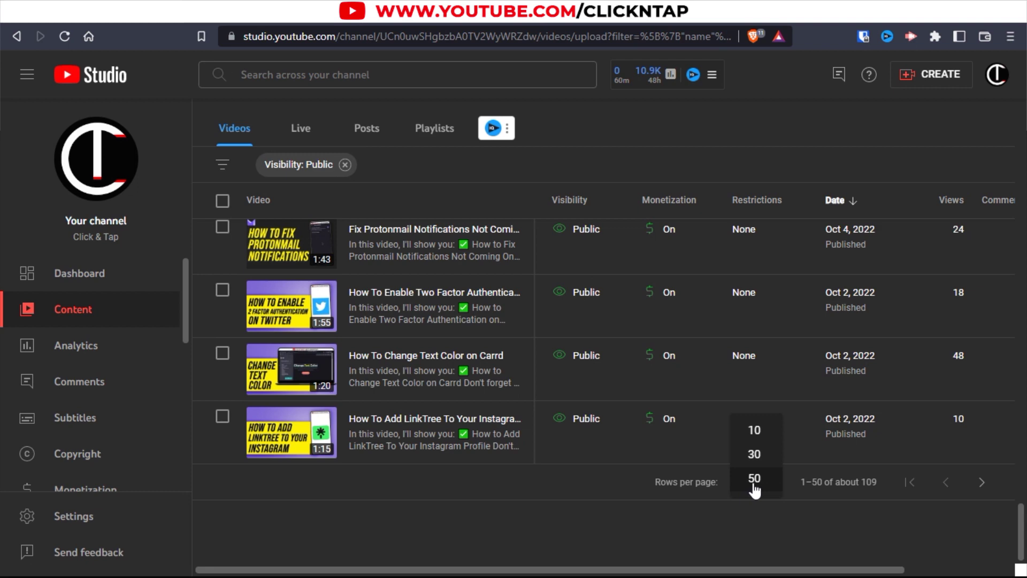
{"action": "left_click", "coordinate": [755, 479]}
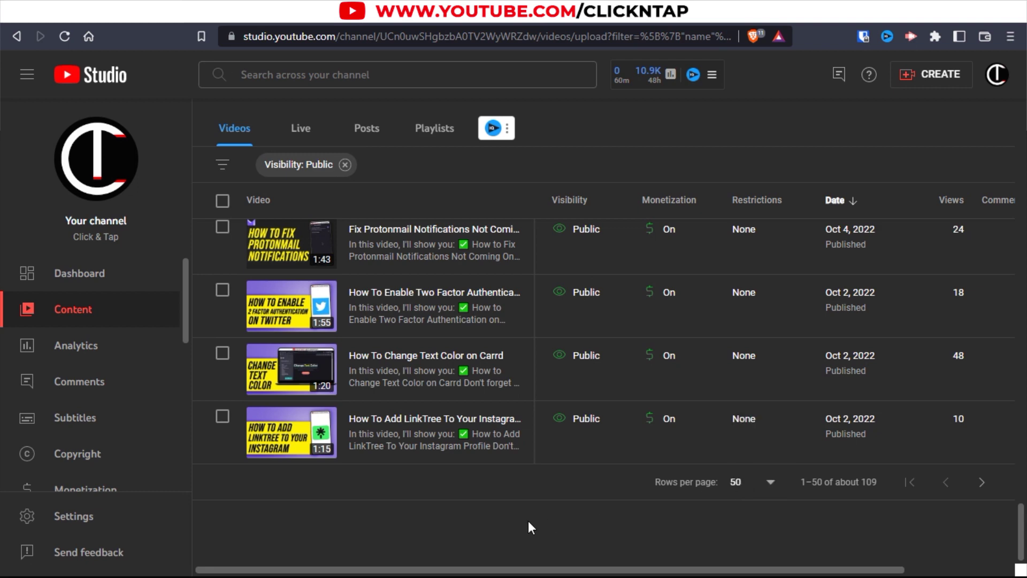
{"action": "scroll", "coordinate": [528, 520], "scroll_direction": "up", "scroll_amount": 20}
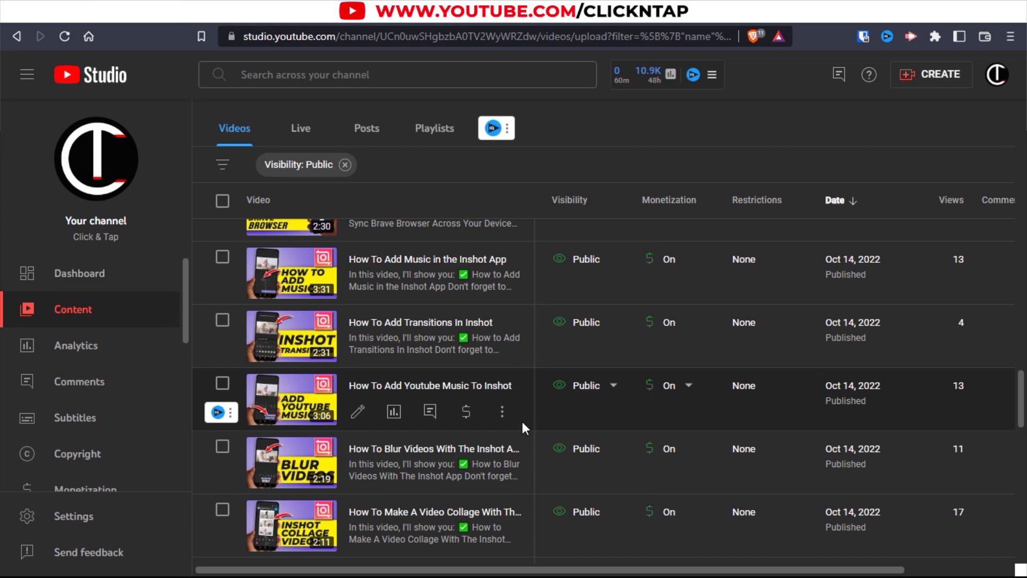
{"action": "scroll", "coordinate": [522, 421], "scroll_direction": "down", "scroll_amount": 20}
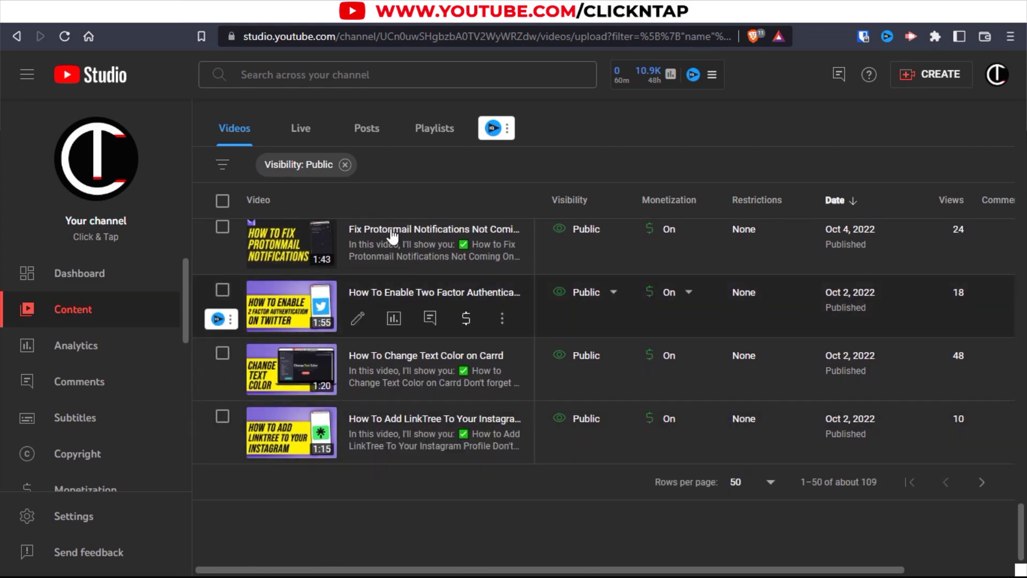
{"action": "scroll", "coordinate": [224, 216], "scroll_direction": "up", "scroll_amount": 6}
{"action": "scroll", "coordinate": [223, 216], "scroll_direction": "up", "scroll_amount": 15}
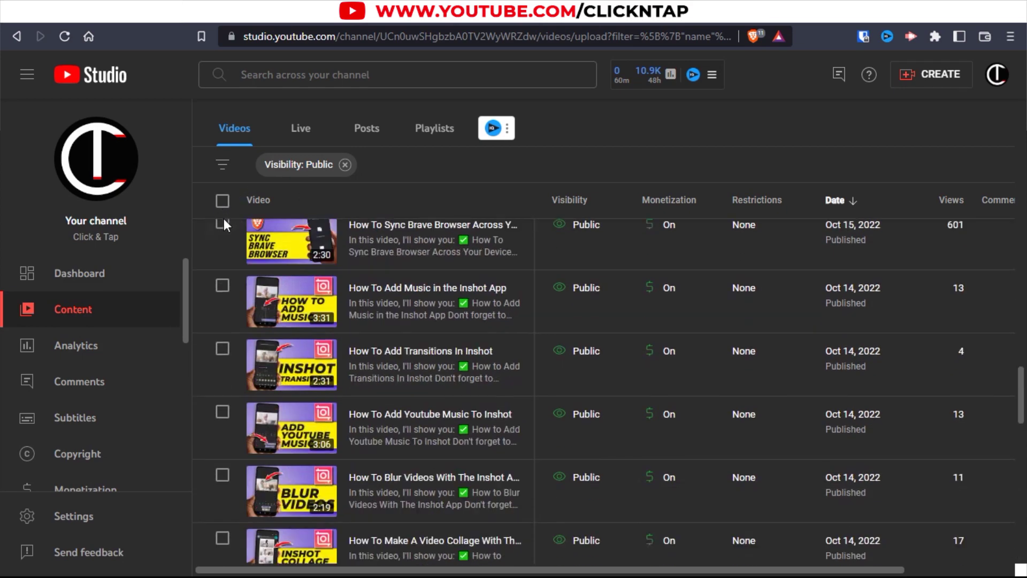
Select all 50 listed videos and save them into the Videos Sorted By Oldest playlist
{"action": "scroll", "coordinate": [225, 230], "scroll_direction": "up", "scroll_amount": 1}
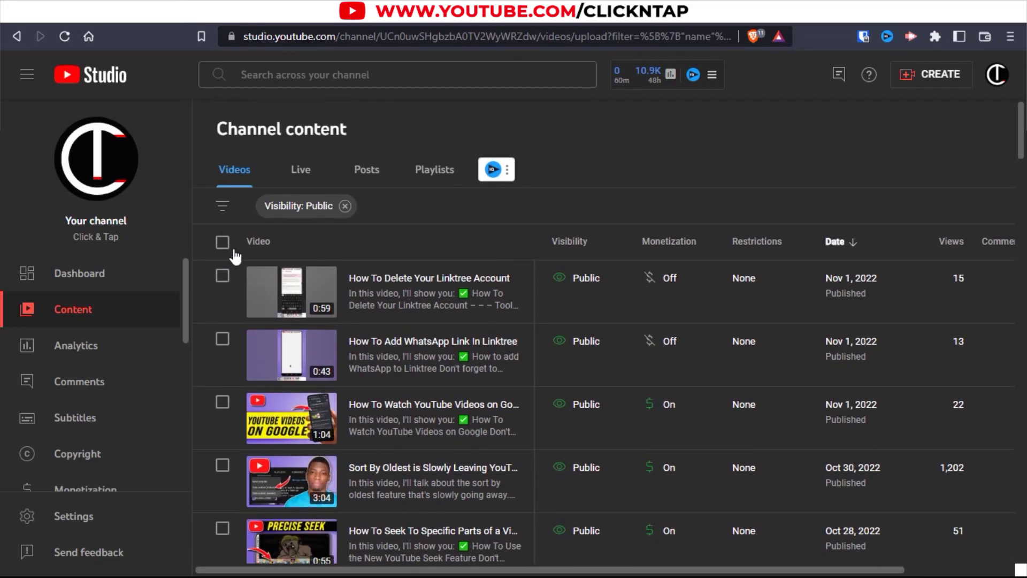
{"action": "left_click", "coordinate": [222, 244]}
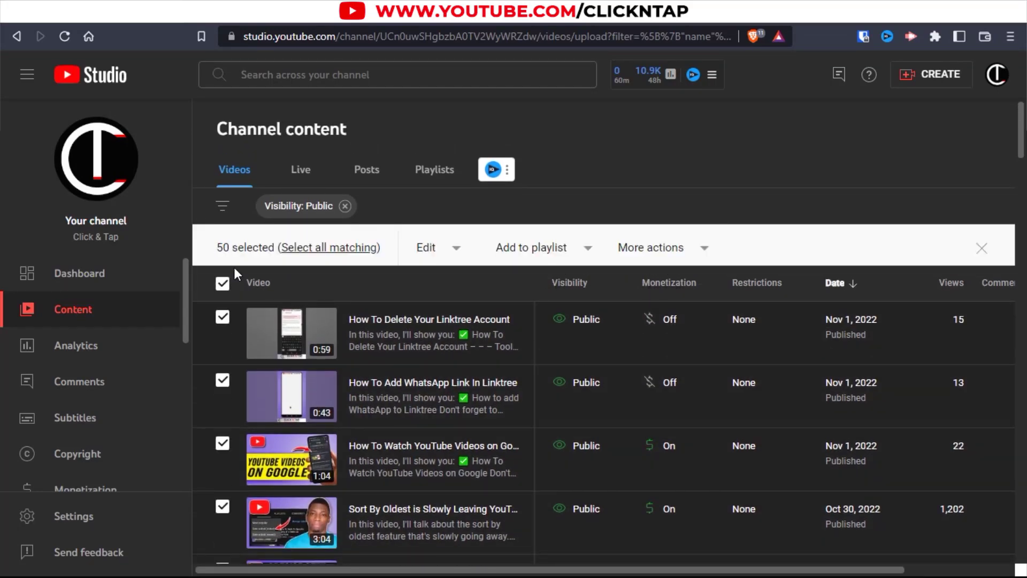
{"action": "scroll", "coordinate": [225, 348], "scroll_direction": "down", "scroll_amount": 5}
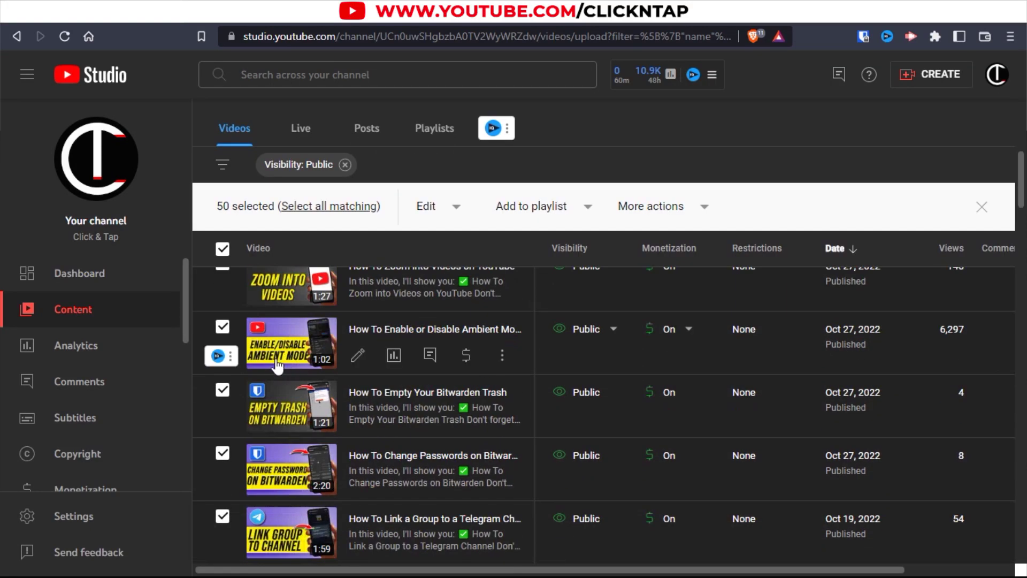
{"action": "scroll", "coordinate": [314, 289], "scroll_direction": "up", "scroll_amount": 5}
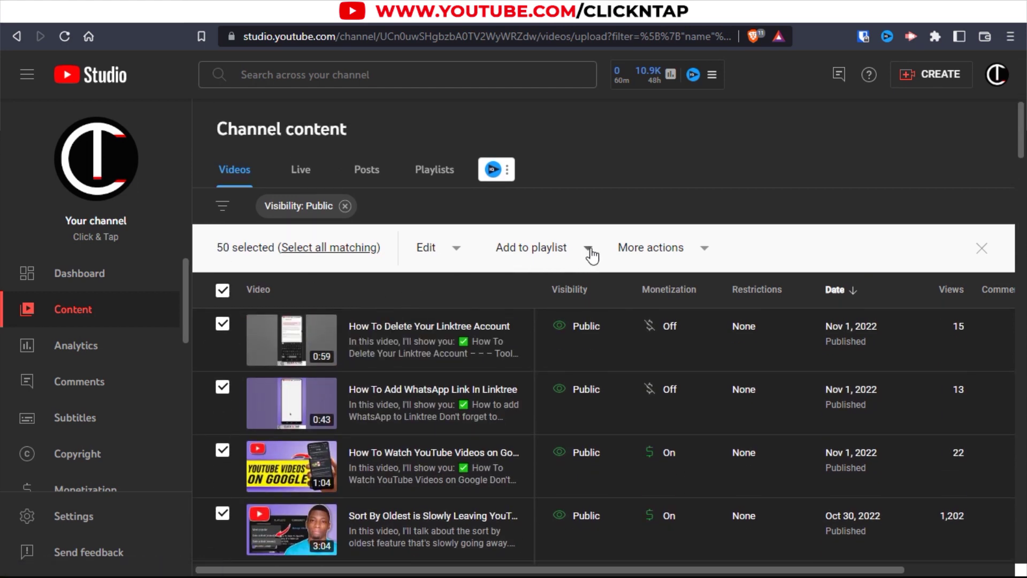
{"action": "left_click", "coordinate": [589, 249]}
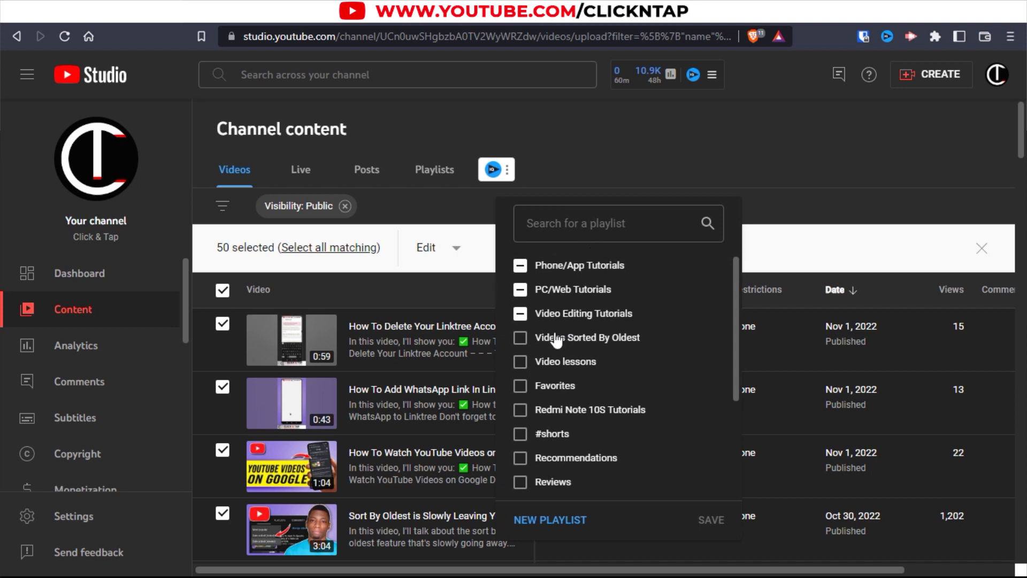
{"action": "scroll", "coordinate": [554, 347], "scroll_direction": "down", "scroll_amount": 2}
{"action": "scroll", "coordinate": [554, 351], "scroll_direction": "up", "scroll_amount": 3}
{"action": "left_click", "coordinate": [522, 341]}
{"action": "left_click", "coordinate": [712, 521]}
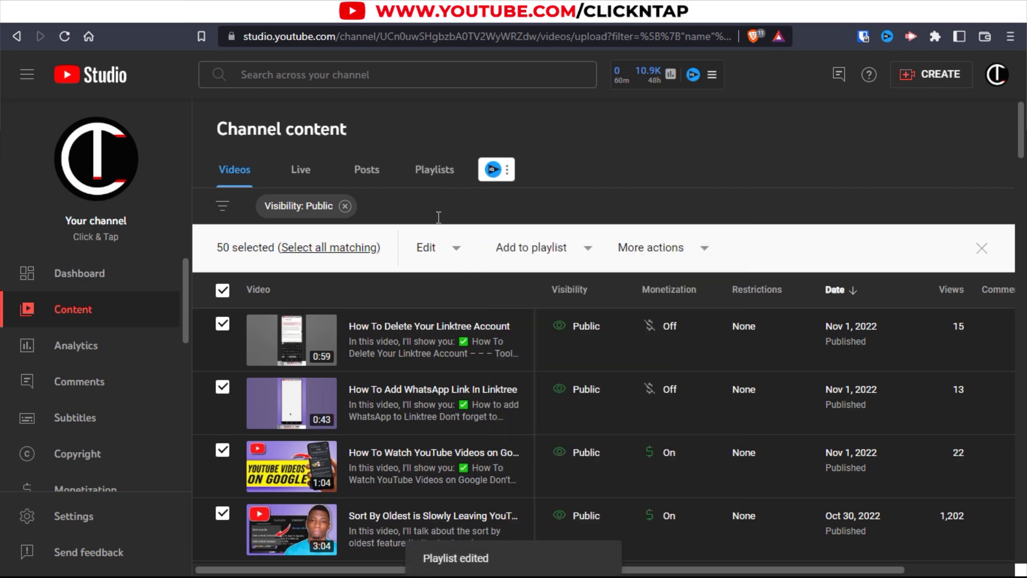
Add all videos on the second page to the Videos Sorted By Oldest playlist
{"action": "scroll", "coordinate": [596, 202], "scroll_direction": "down", "scroll_amount": 20}
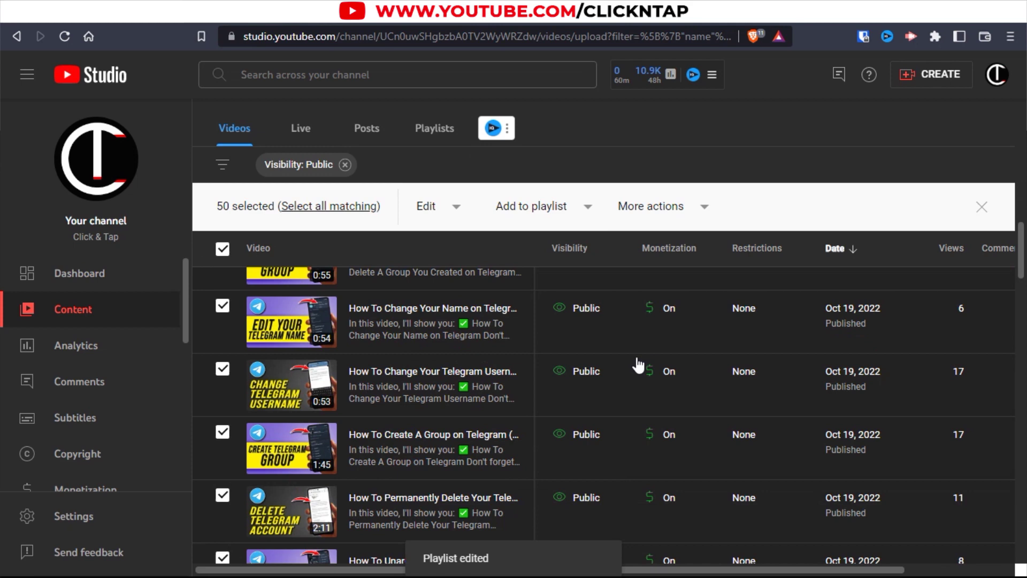
{"action": "scroll", "coordinate": [652, 420], "scroll_direction": "down", "scroll_amount": 20}
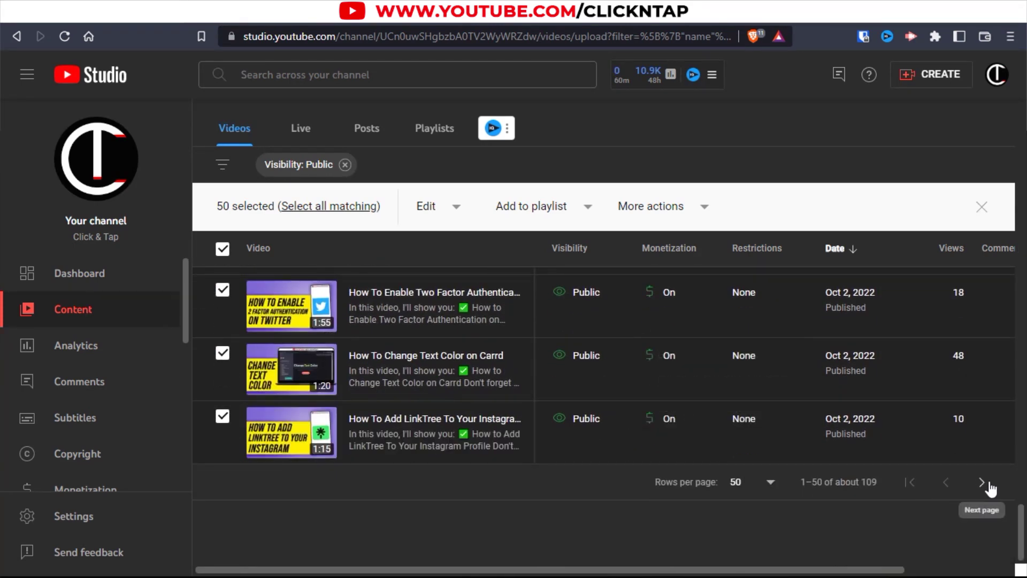
{"action": "left_click", "coordinate": [981, 483]}
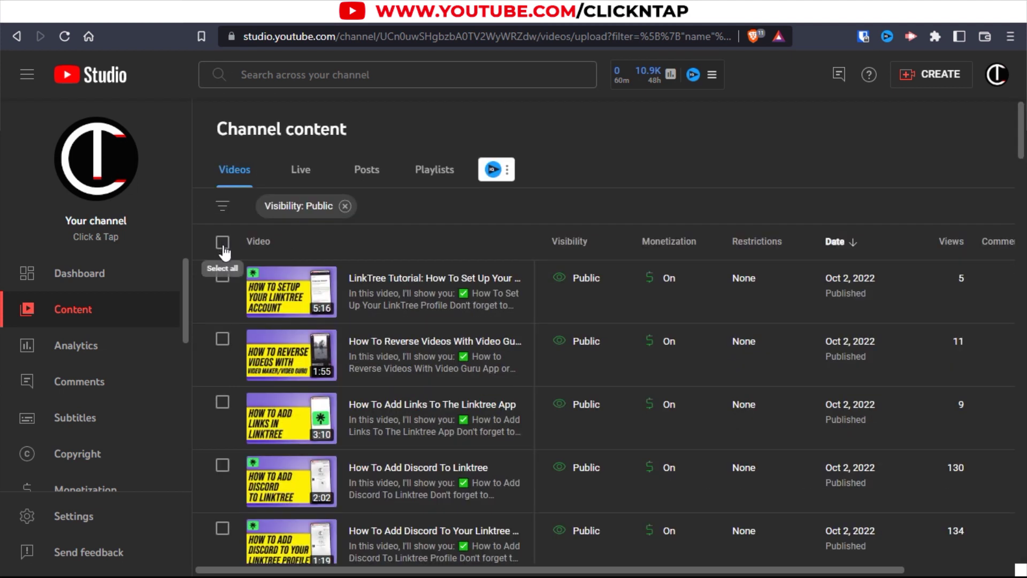
{"action": "left_click", "coordinate": [222, 244]}
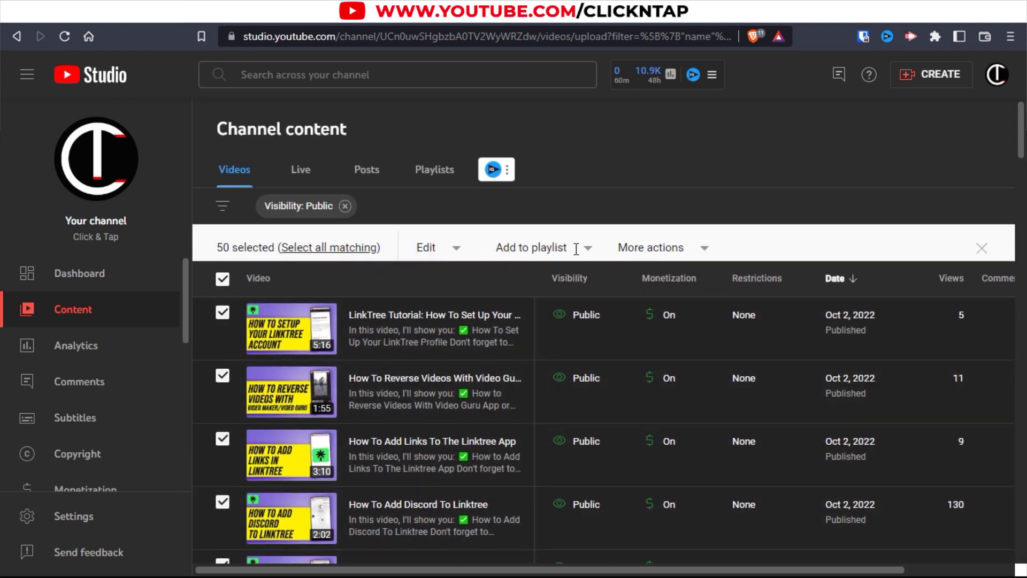
{"action": "left_click", "coordinate": [587, 248]}
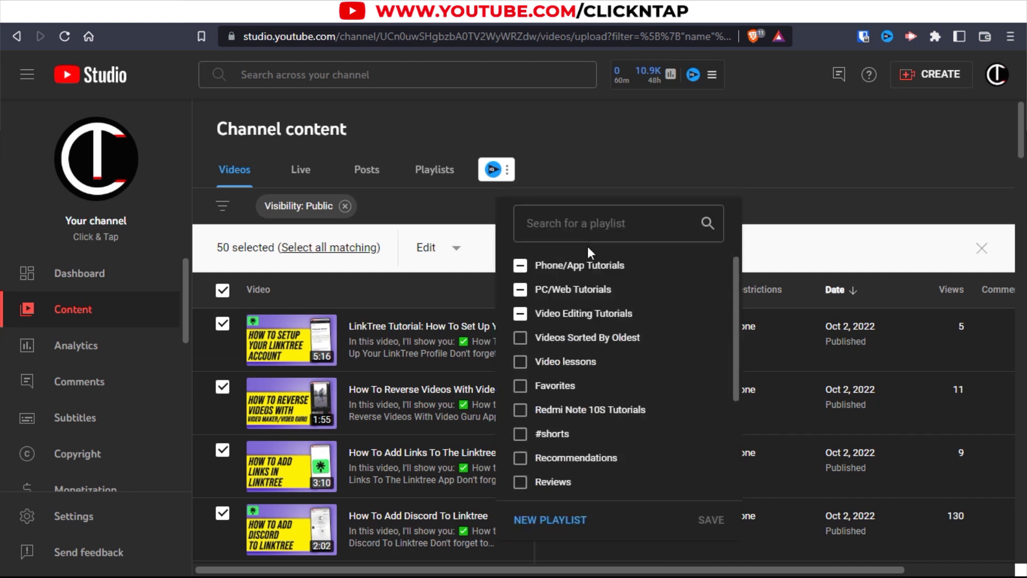
{"action": "left_click", "coordinate": [518, 342]}
{"action": "left_click", "coordinate": [712, 525]}
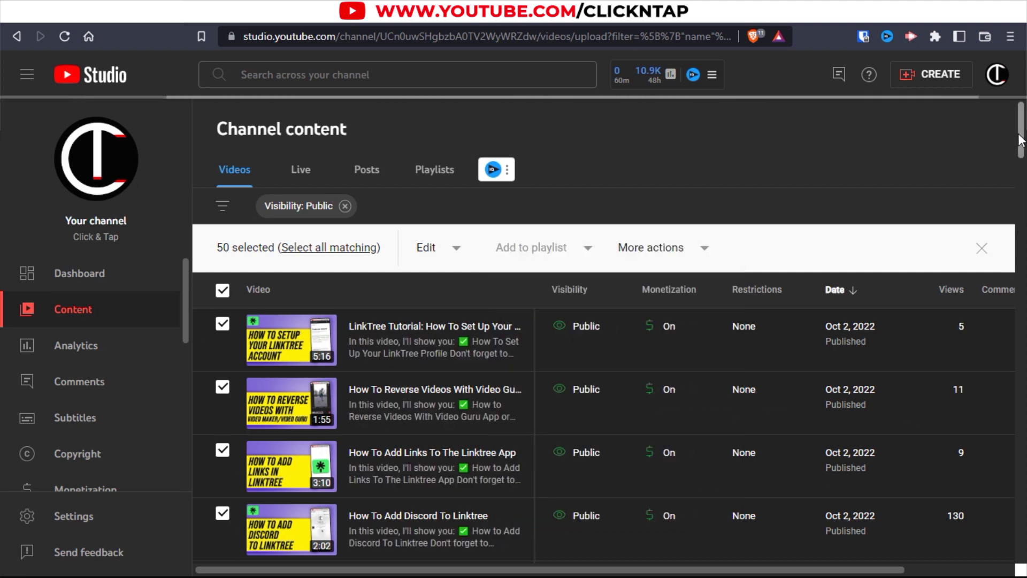
Continue through later pages to the last one, selecting all 33 videos (401–433 of 433)
{"action": "left_click_drag", "start_coordinate": [1019, 140], "coordinate": [1019, 535]}
{"action": "left_click", "coordinate": [982, 481]}
{"action": "left_click", "coordinate": [222, 290]}
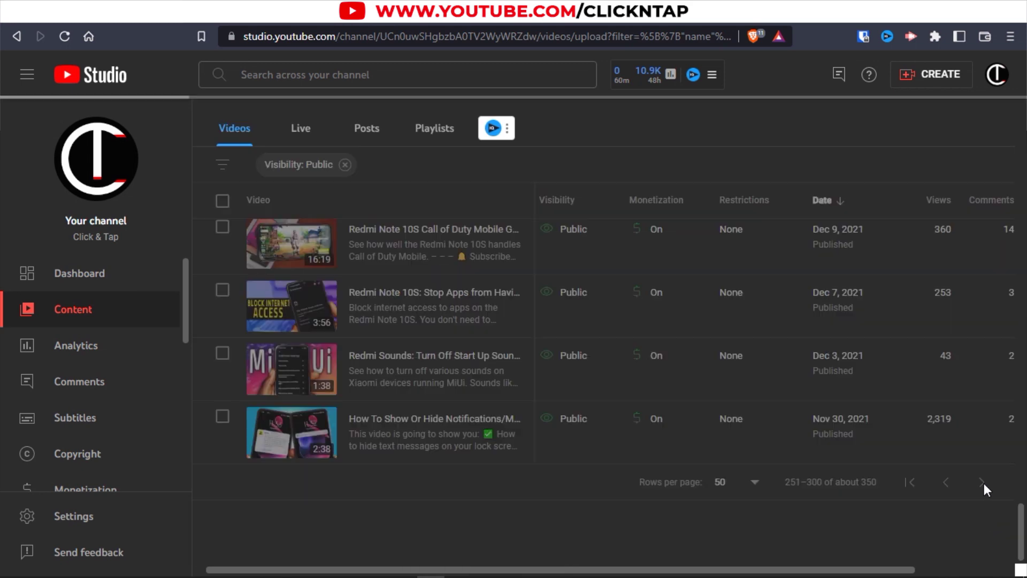
{"action": "left_click", "coordinate": [983, 482]}
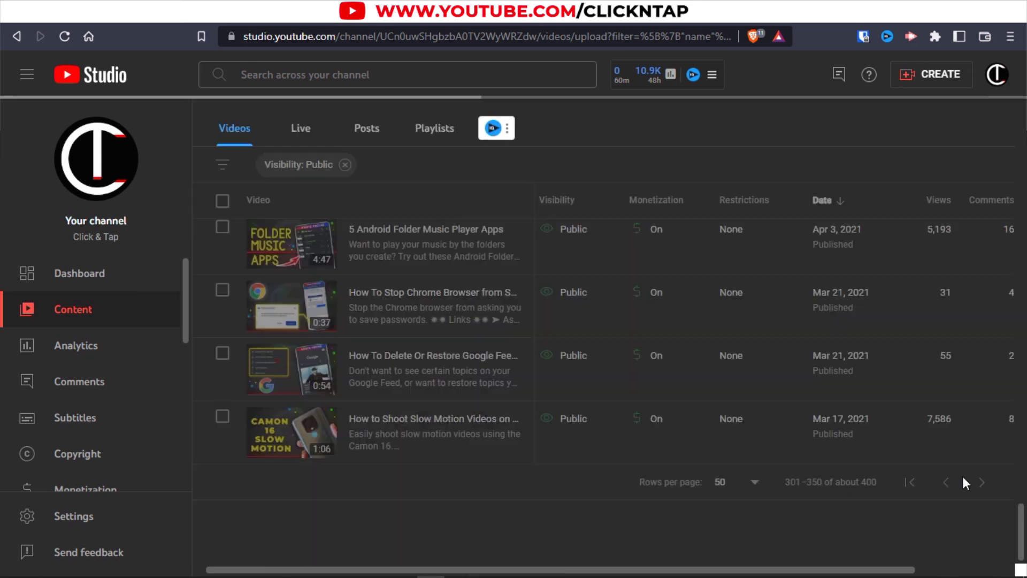
{"action": "left_click", "coordinate": [982, 483]}
{"action": "left_click", "coordinate": [222, 201]}
{"action": "left_click", "coordinate": [982, 482]}
{"action": "left_click", "coordinate": [223, 200]}
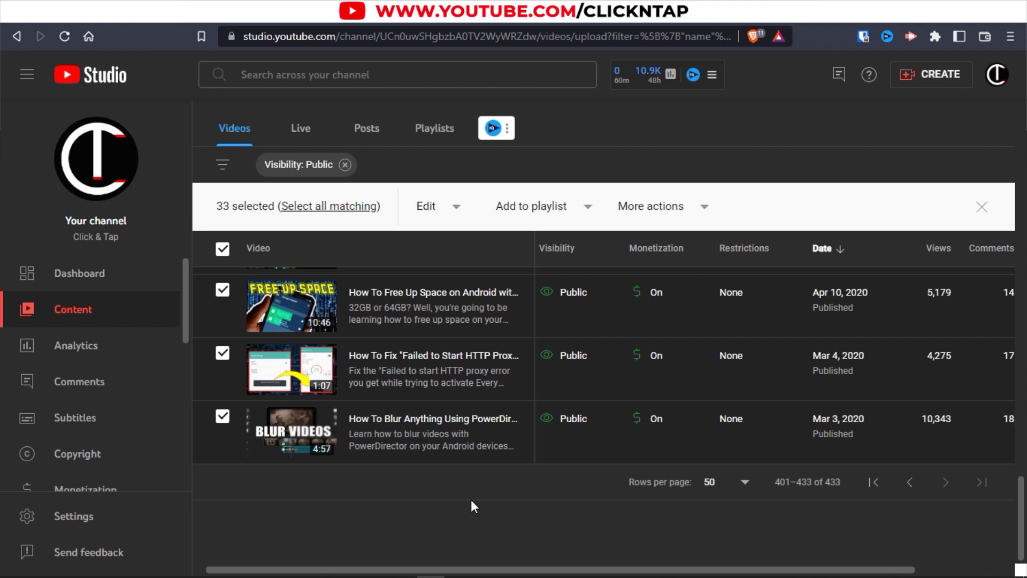
From the Playlists list, open Videos Sorted By Oldest for editing on YouTube
{"action": "left_click", "coordinate": [439, 131]}
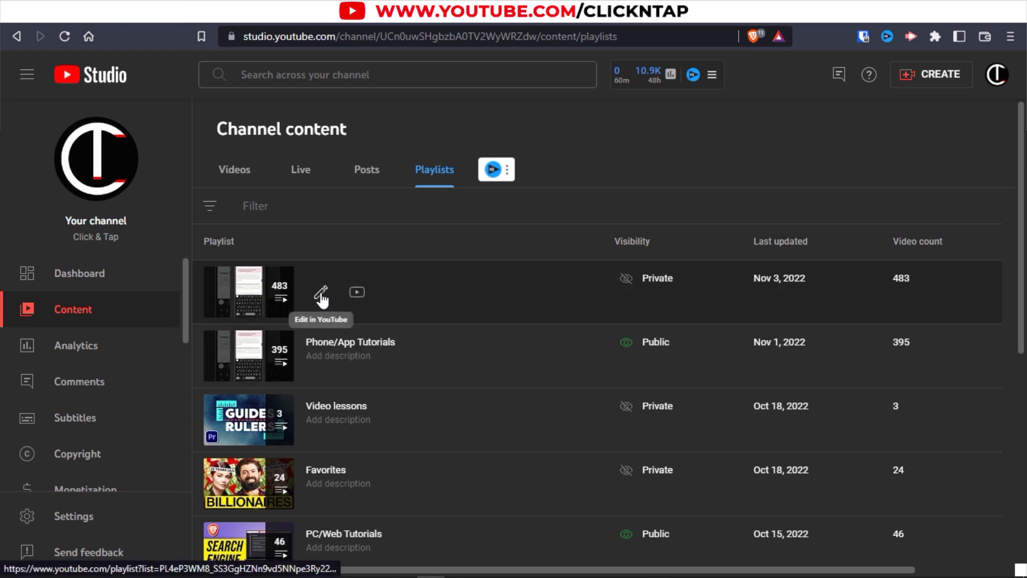
{"action": "left_click", "coordinate": [321, 294]}
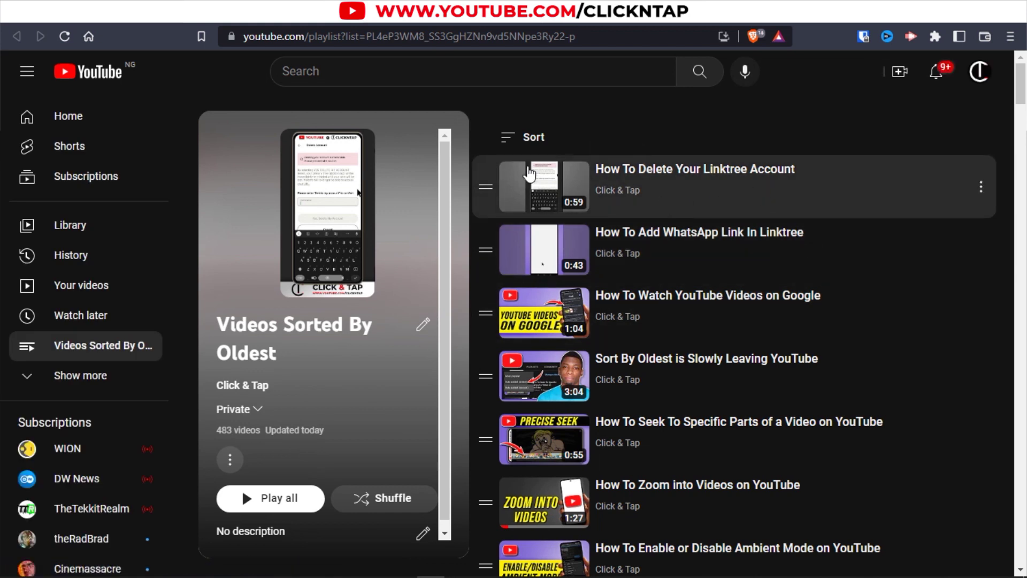
Sort the 483-video playlist by Date published (oldest) and review the new order
{"action": "left_click", "coordinate": [507, 139]}
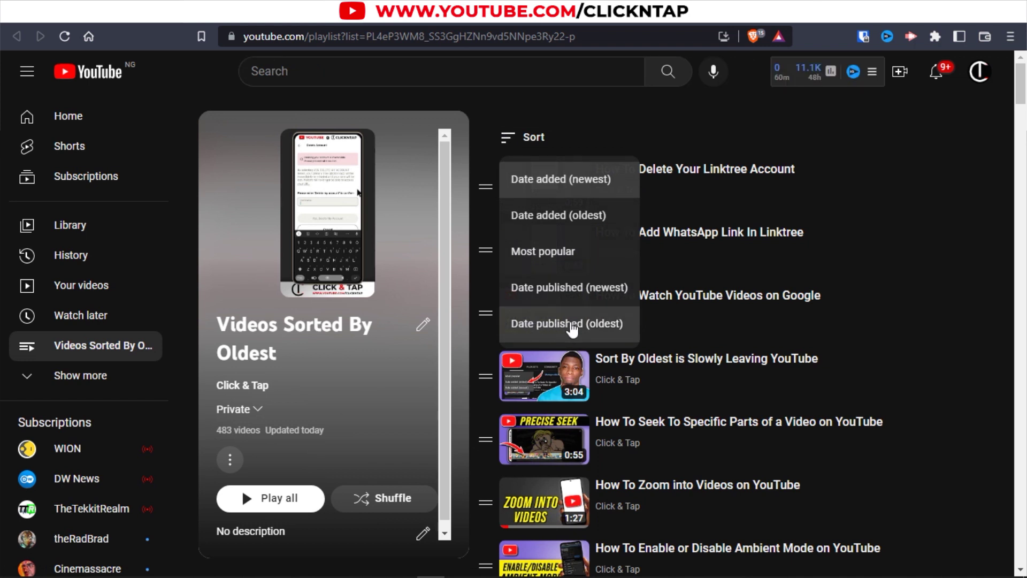
{"action": "left_click", "coordinate": [603, 333]}
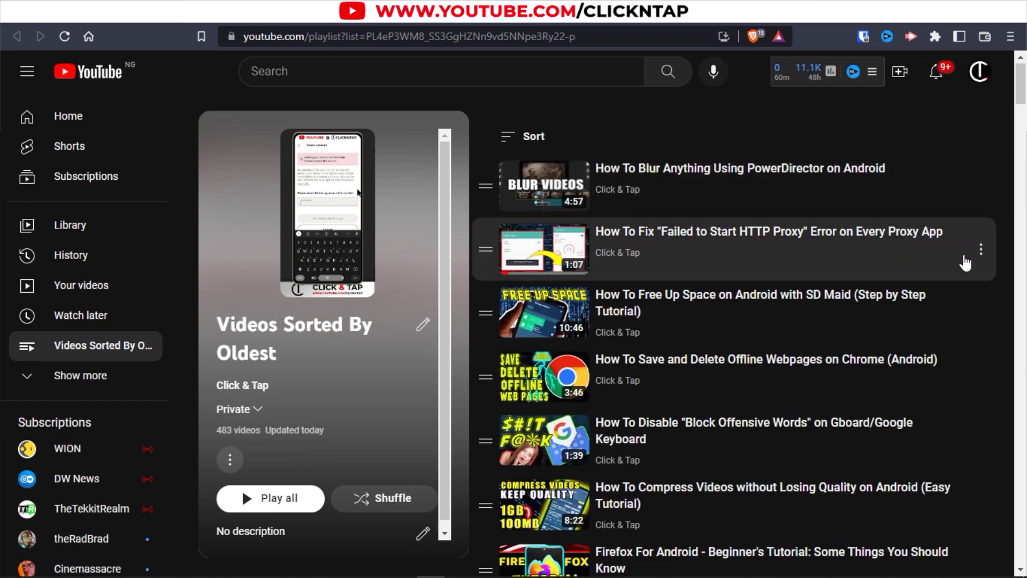
{"action": "scroll", "coordinate": [966, 261], "scroll_direction": "down", "scroll_amount": 5}
{"action": "scroll", "coordinate": [965, 262], "scroll_direction": "up", "scroll_amount": 5}
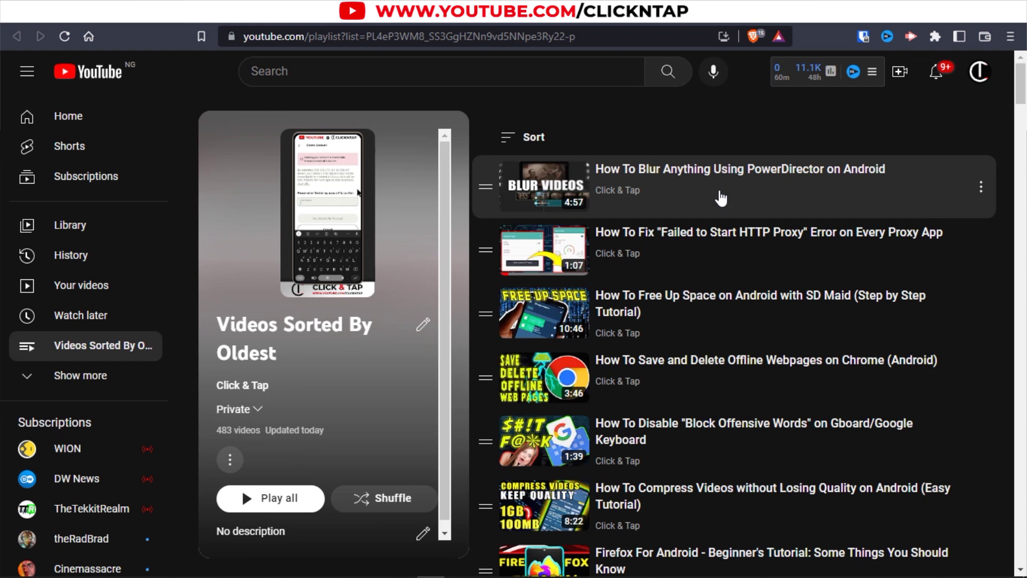
{"action": "scroll", "coordinate": [428, 348], "scroll_direction": "down", "scroll_amount": 1}
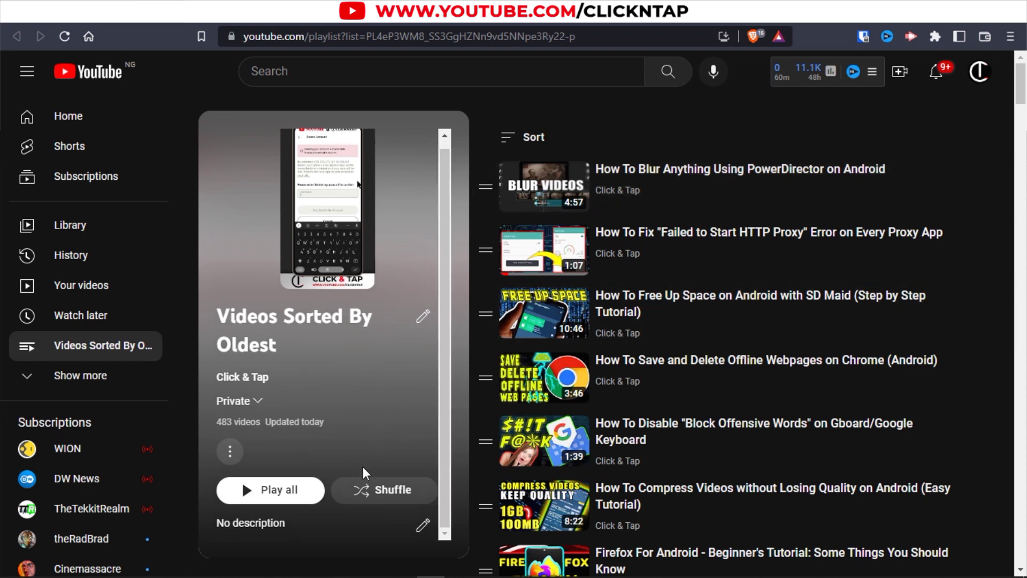
Set the playlist description to 'All the videos on the channel sorted by oldest'
{"action": "left_click", "coordinate": [423, 525]}
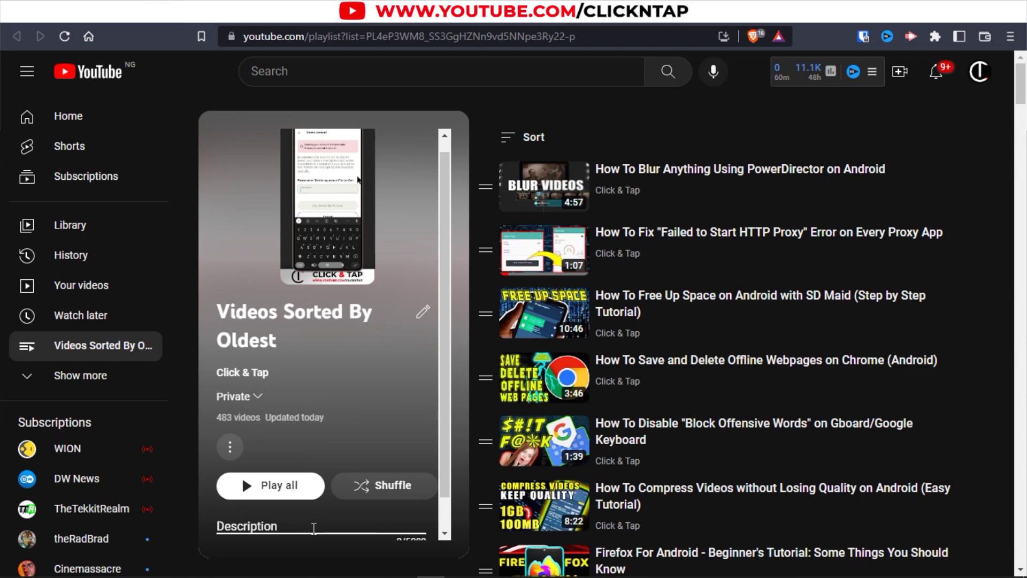
{"action": "type", "text": "All the videos on the cha"}
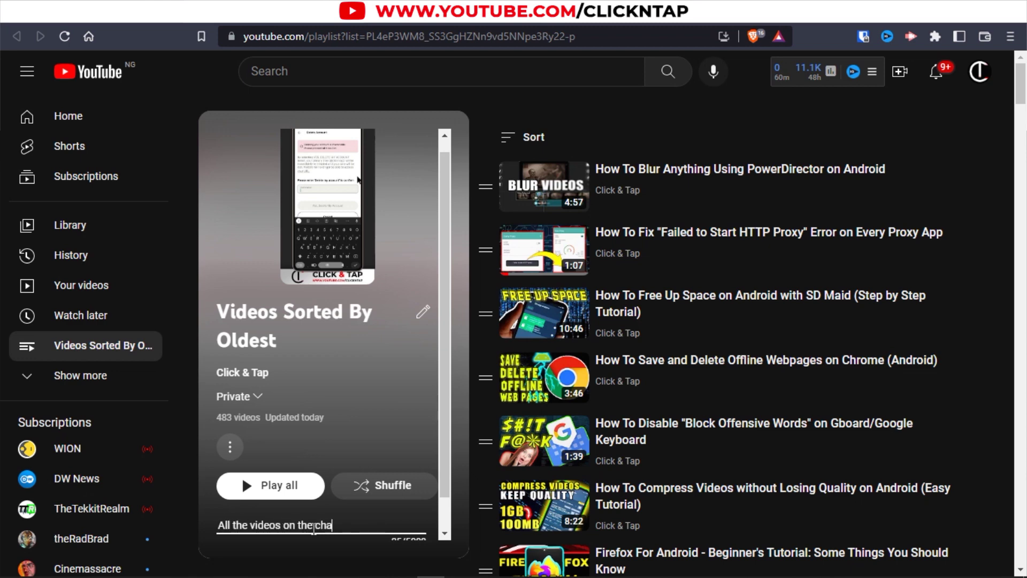
{"action": "type", "text": "nnel sorted by oldest"}
{"action": "scroll", "coordinate": [438, 384], "scroll_direction": "down", "scroll_amount": 4}
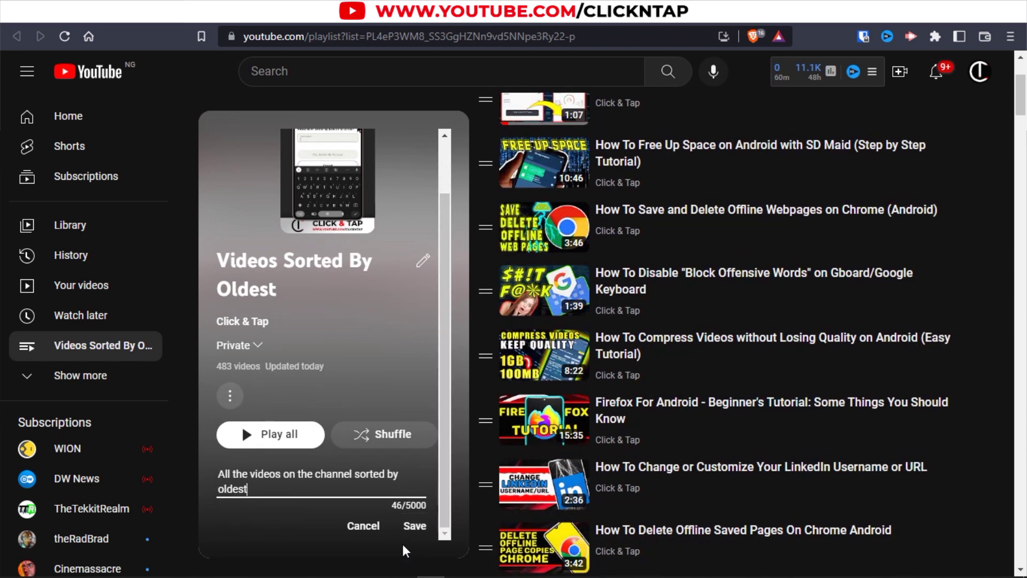
{"action": "left_click", "coordinate": [415, 526]}
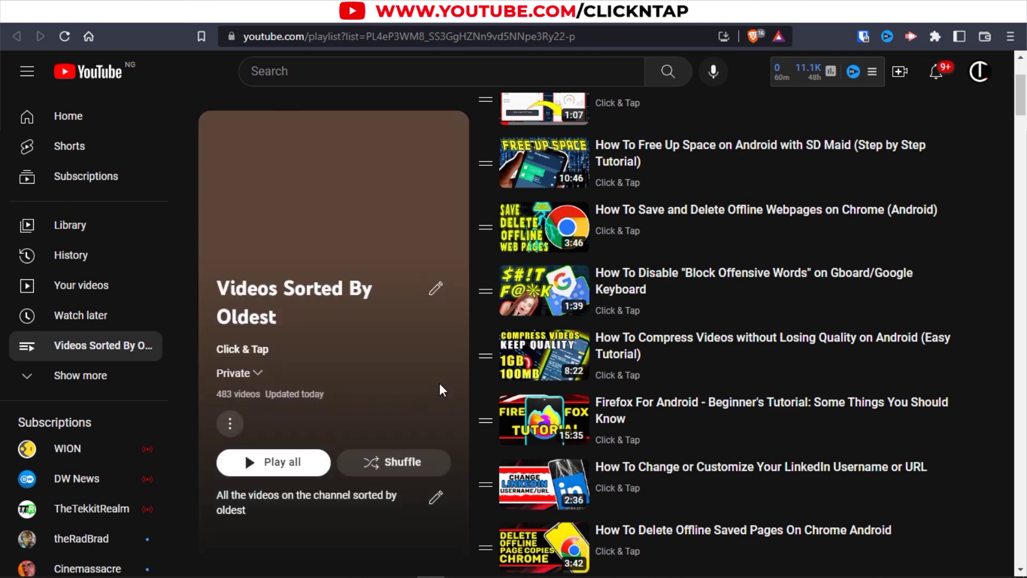
Change the playlist's visibility from Private to Public
{"action": "scroll", "coordinate": [443, 390], "scroll_direction": "up", "scroll_amount": 3}
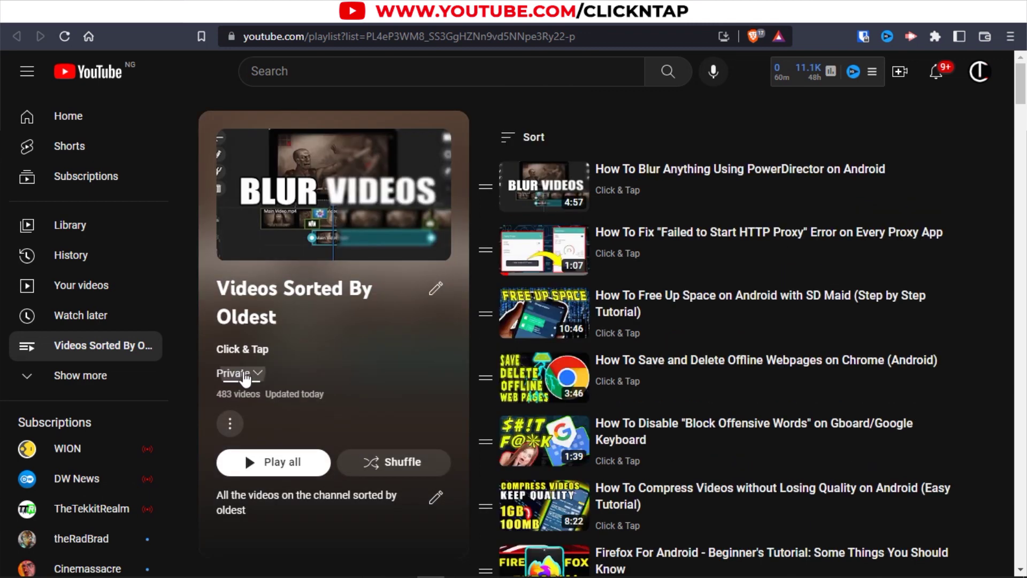
{"action": "left_click", "coordinate": [248, 374]}
{"action": "left_click", "coordinate": [275, 391]}
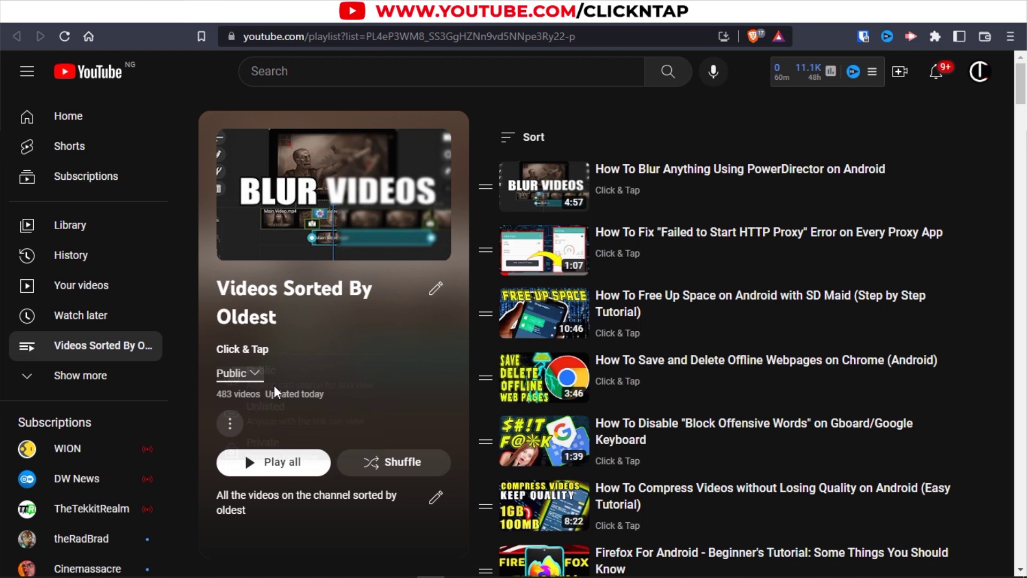
In Customization > Layout, add a Single playlist section showing Videos Sorted By Oldest
{"action": "left_click", "coordinate": [89, 22]}
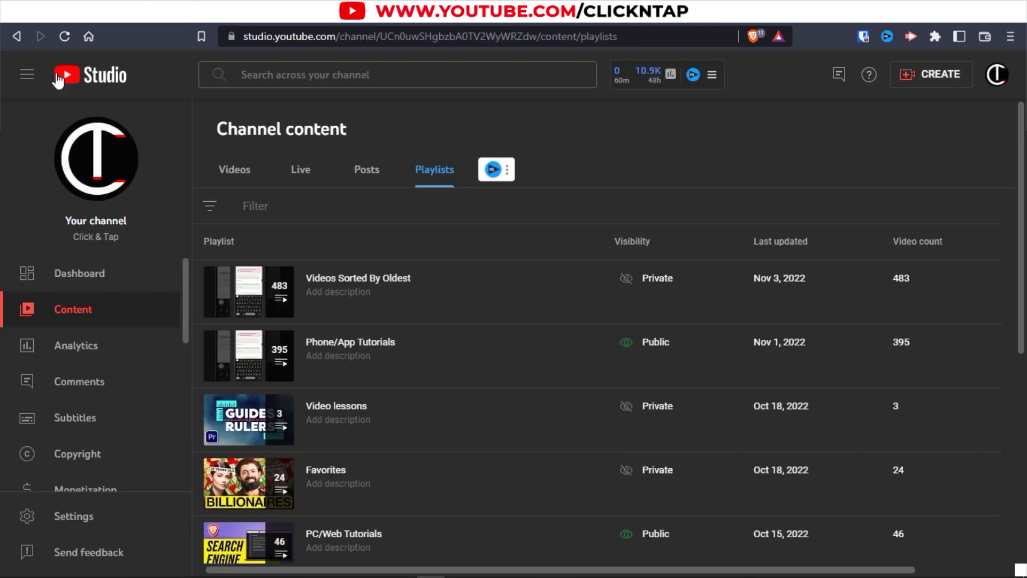
{"action": "scroll", "coordinate": [37, 348], "scroll_direction": "down", "scroll_amount": 4}
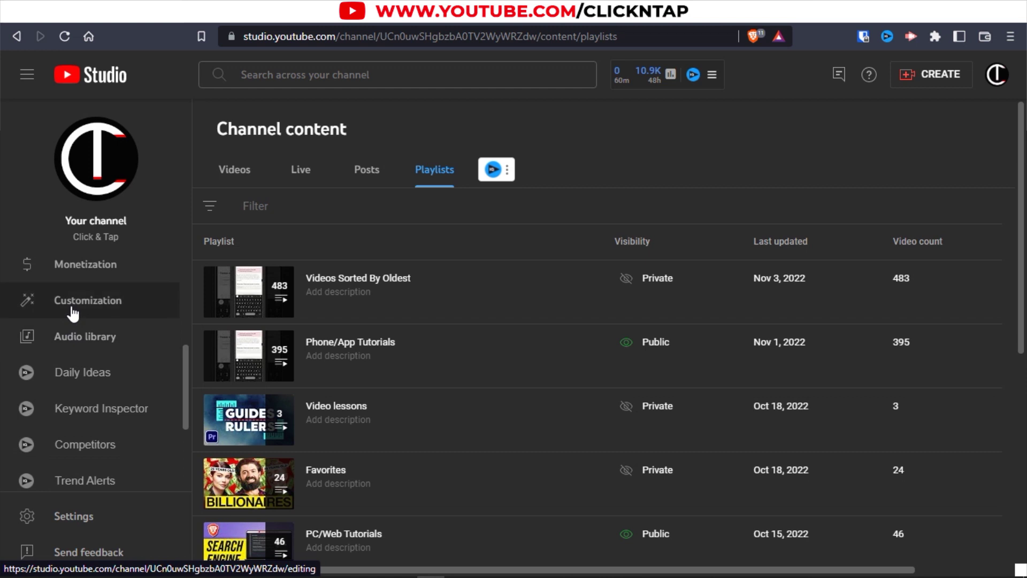
{"action": "left_click", "coordinate": [73, 314]}
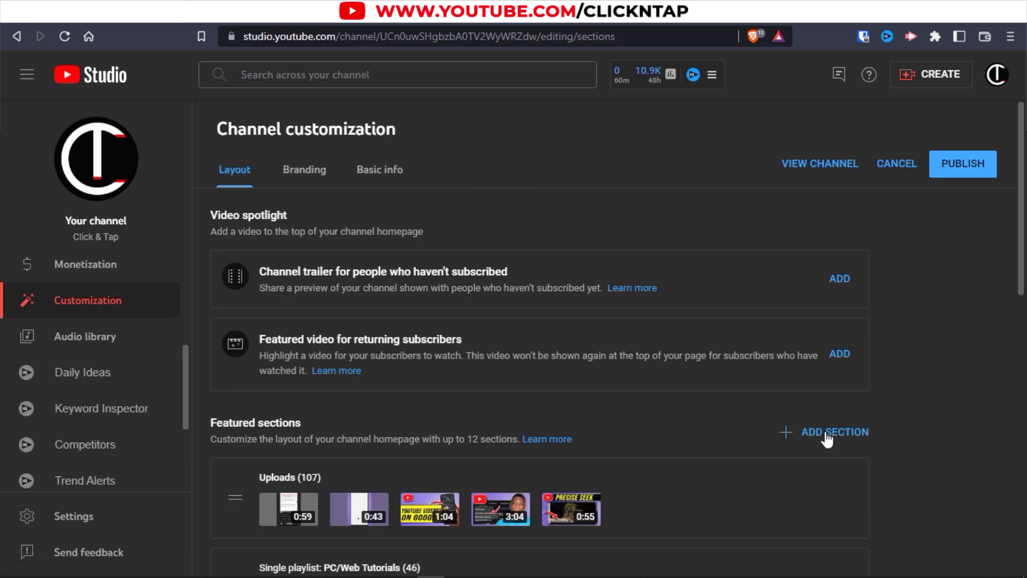
{"action": "left_click", "coordinate": [828, 434]}
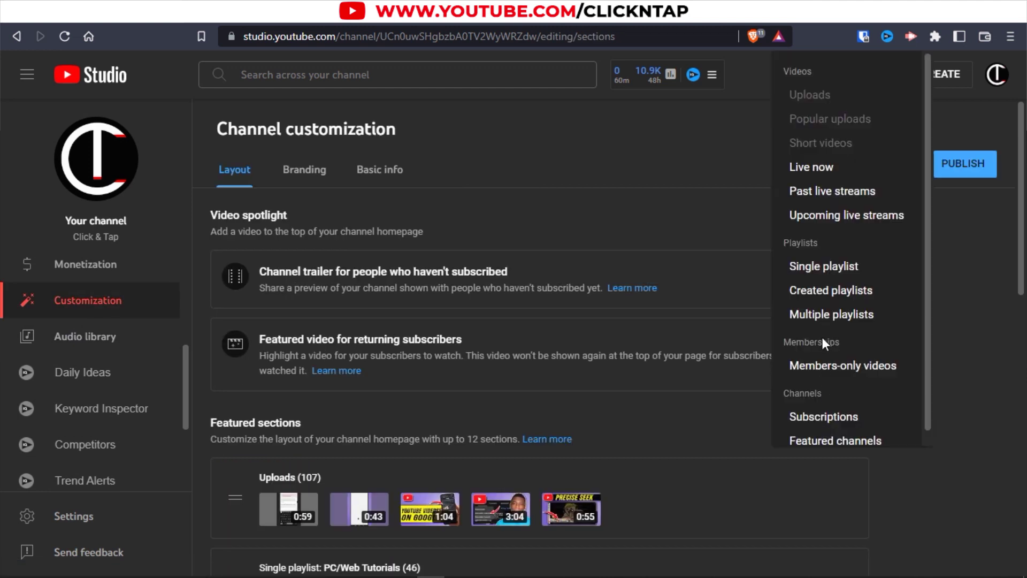
{"action": "left_click", "coordinate": [816, 266]}
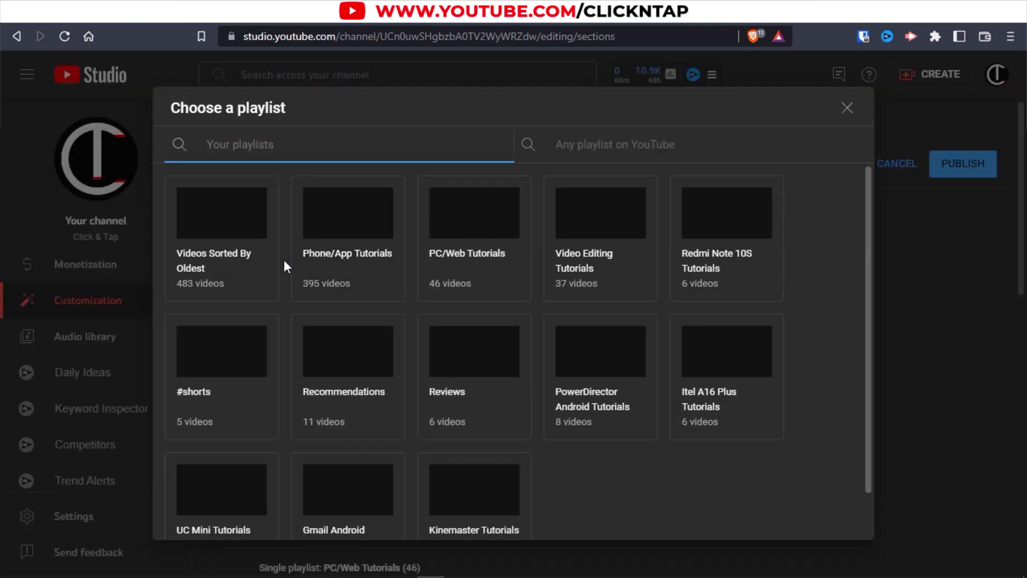
{"action": "left_click", "coordinate": [221, 255]}
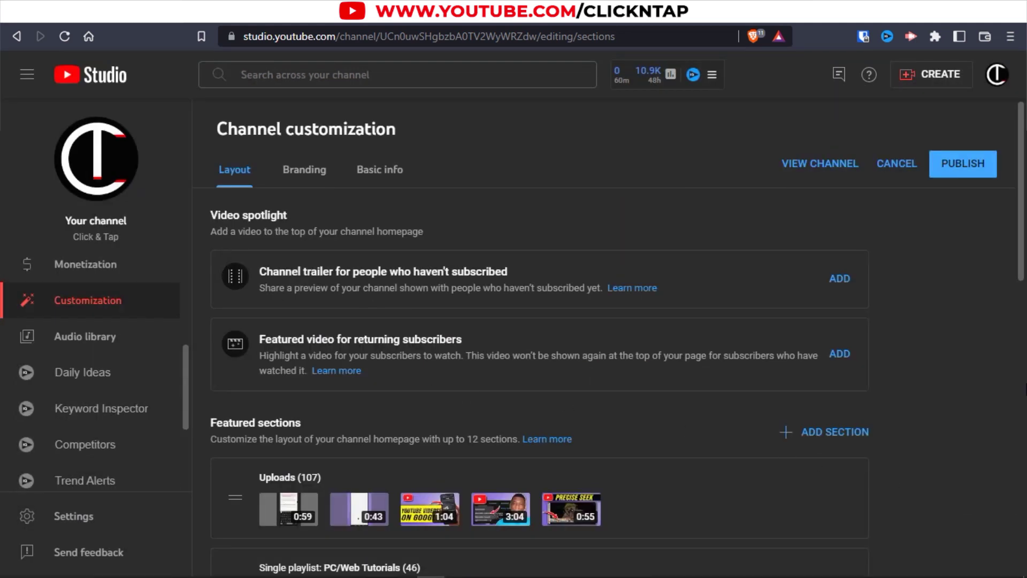
{"action": "scroll", "coordinate": [1020, 214], "scroll_direction": "down", "scroll_amount": 12}
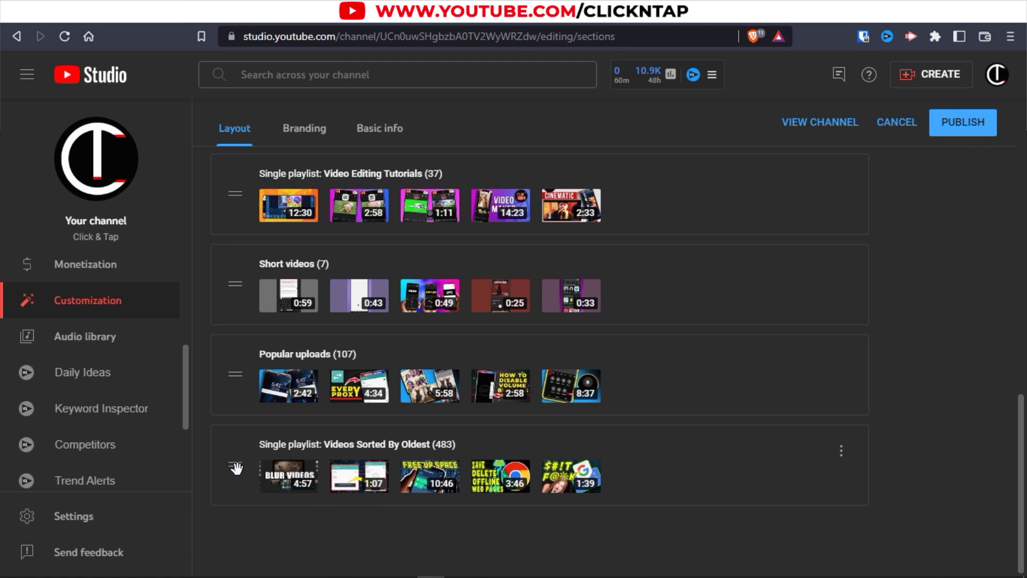
Open the channel page on YouTube and scroll through its featured sections
{"action": "left_click", "coordinate": [94, 152]}
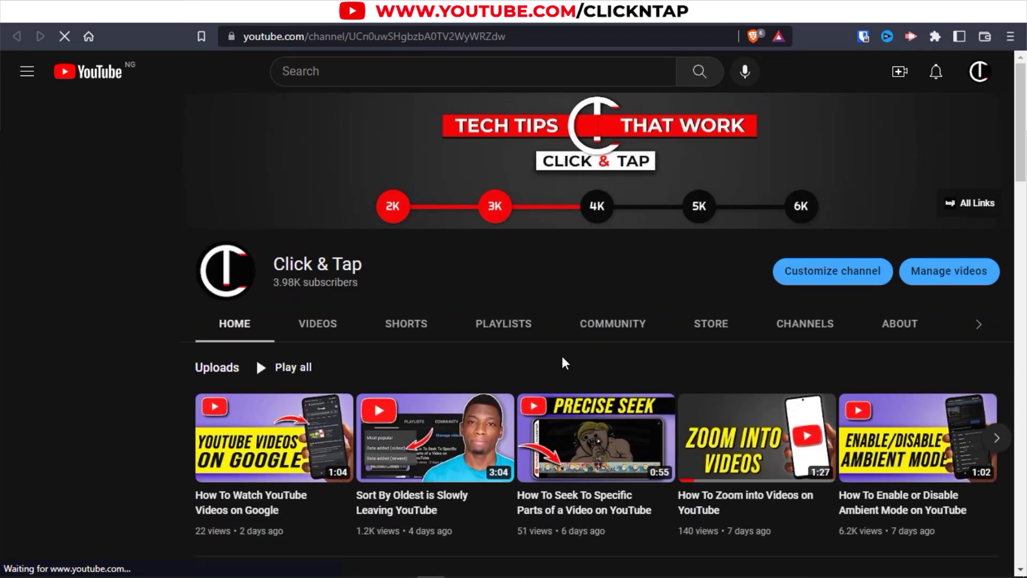
{"action": "scroll", "coordinate": [216, 359], "scroll_direction": "down", "scroll_amount": 4}
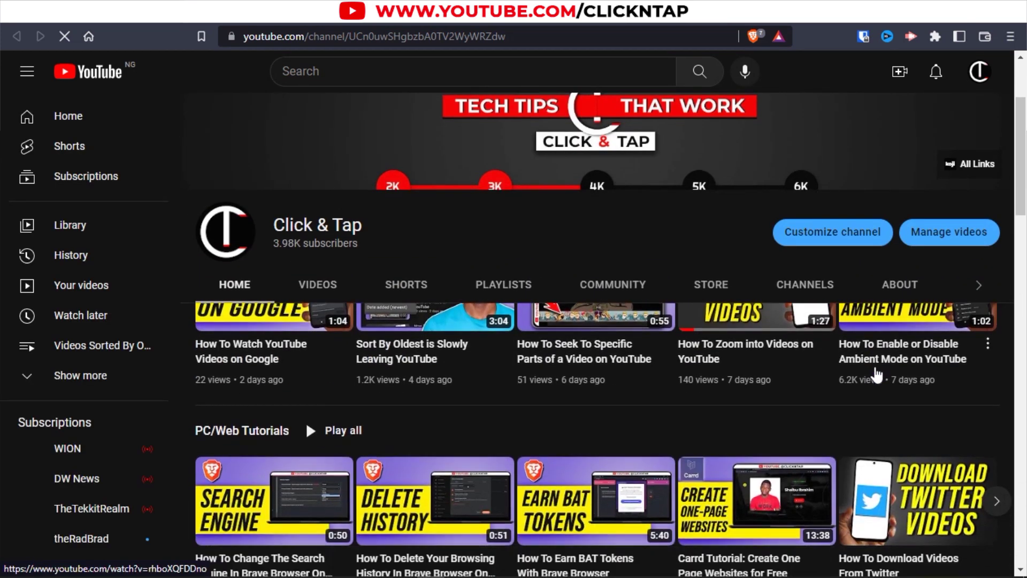
{"action": "scroll", "coordinate": [235, 357], "scroll_direction": "down", "scroll_amount": 4}
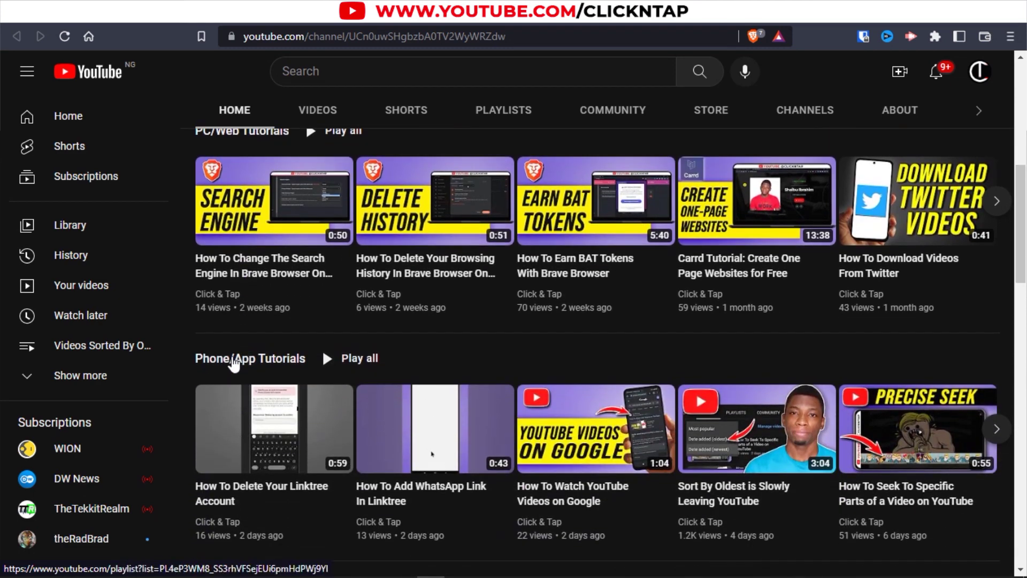
{"action": "scroll", "coordinate": [241, 357], "scroll_direction": "down", "scroll_amount": 3}
{"action": "scroll", "coordinate": [236, 364], "scroll_direction": "down", "scroll_amount": 13}
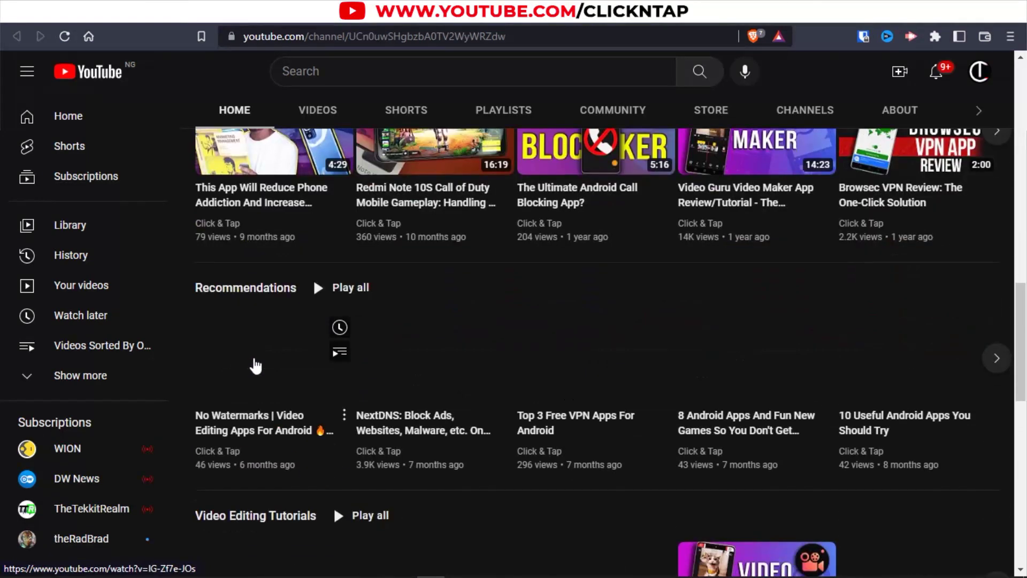
{"action": "scroll", "coordinate": [256, 367], "scroll_direction": "down", "scroll_amount": 7}
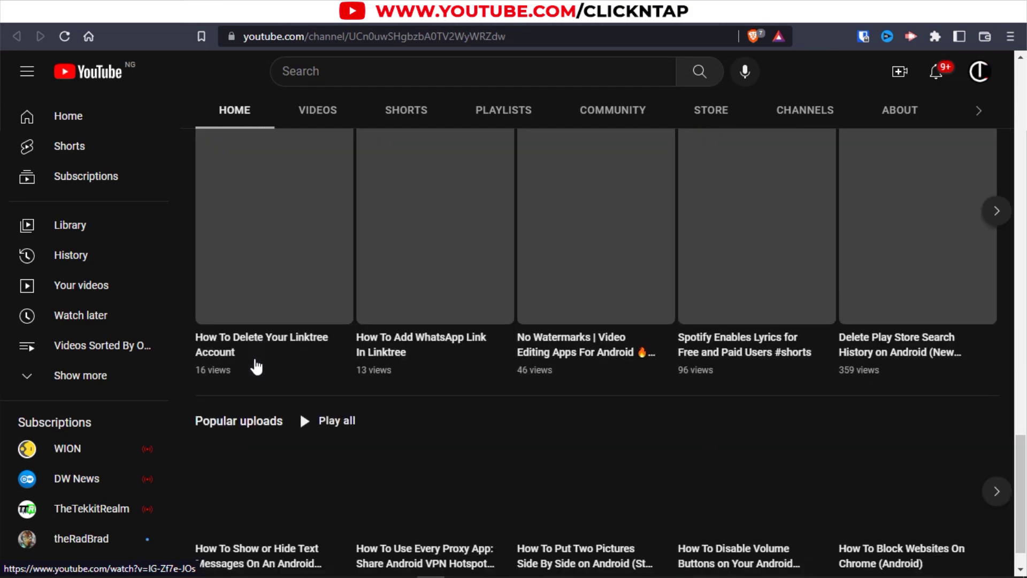
{"action": "scroll", "coordinate": [252, 367], "scroll_direction": "up", "scroll_amount": 11}
{"action": "scroll", "coordinate": [295, 334], "scroll_direction": "up", "scroll_amount": 11}
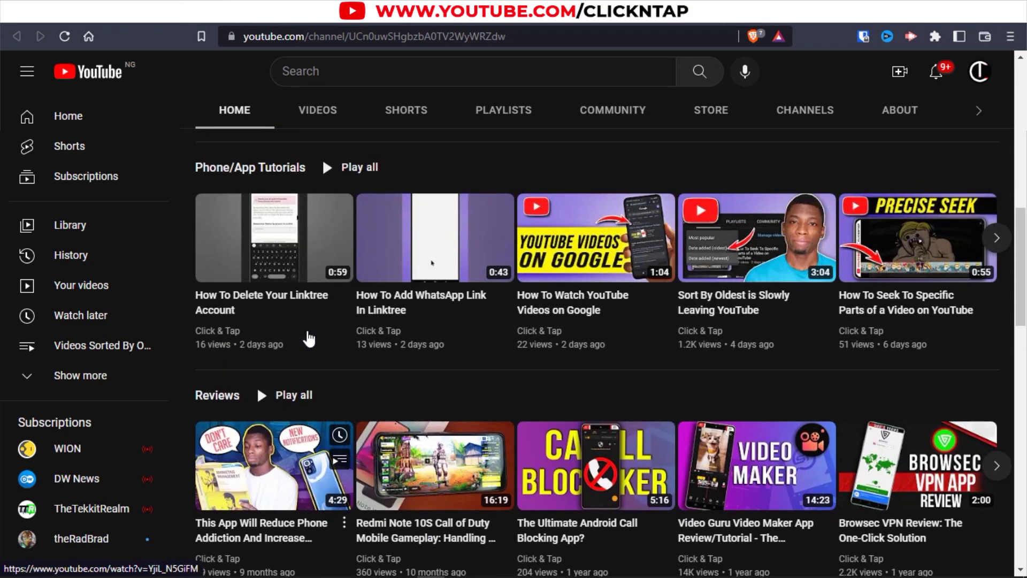
{"action": "scroll", "coordinate": [307, 332], "scroll_direction": "up", "scroll_amount": 4}
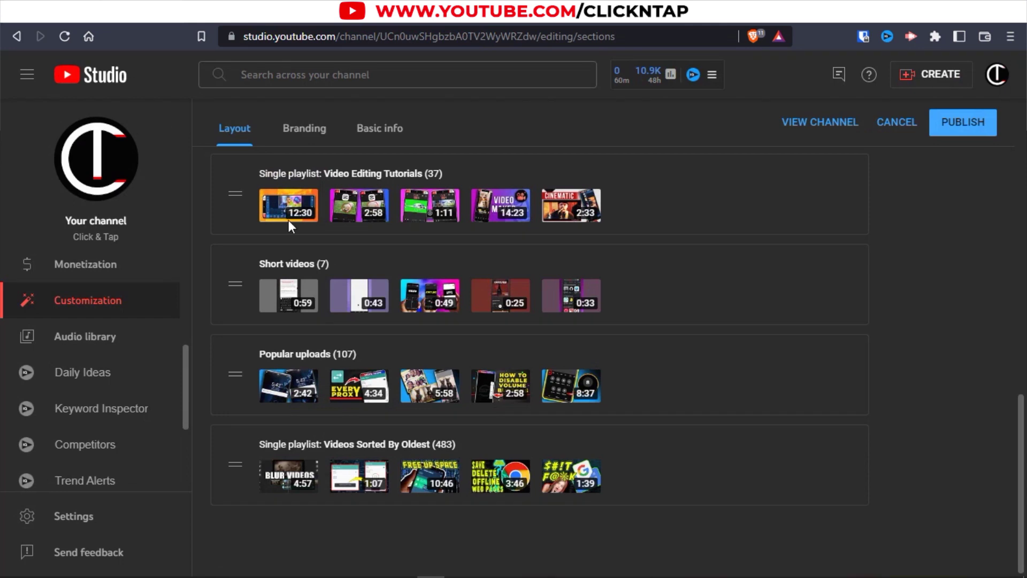
{"action": "scroll", "coordinate": [329, 255], "scroll_direction": "up", "scroll_amount": 8}
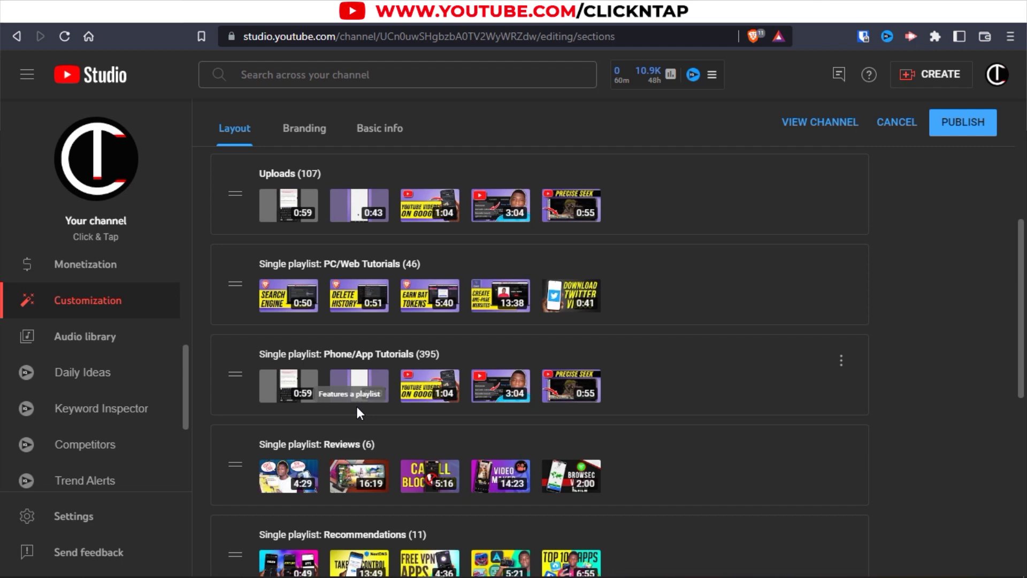
Drag the Videos Sorted By Oldest section up to sit right below Uploads, then publish
{"action": "scroll", "coordinate": [321, 402], "scroll_direction": "down", "scroll_amount": 2}
{"action": "scroll", "coordinate": [306, 399], "scroll_direction": "down", "scroll_amount": 7}
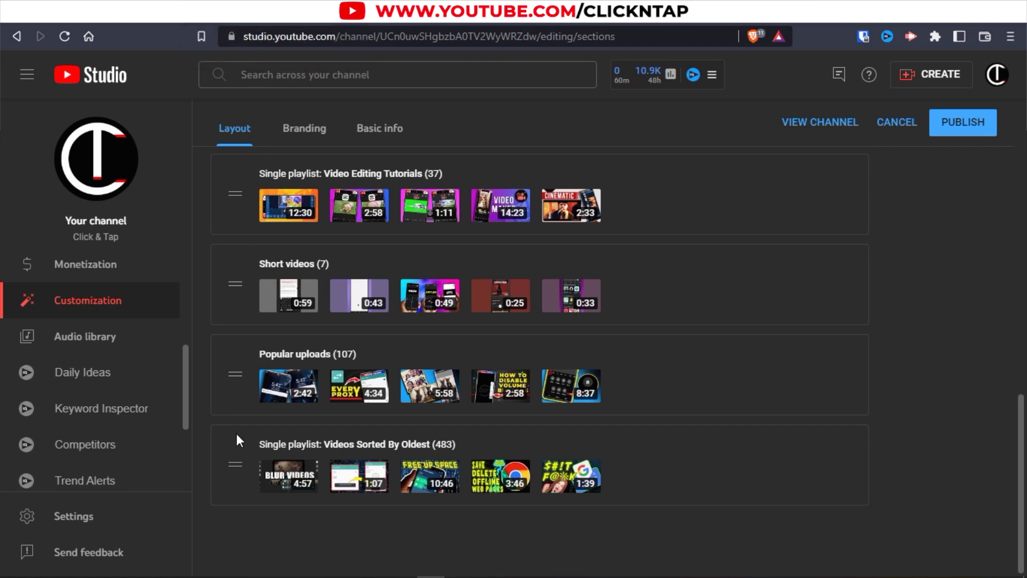
{"action": "scroll", "coordinate": [246, 365], "scroll_direction": "up", "scroll_amount": 7}
{"action": "scroll", "coordinate": [240, 349], "scroll_direction": "up", "scroll_amount": 4}
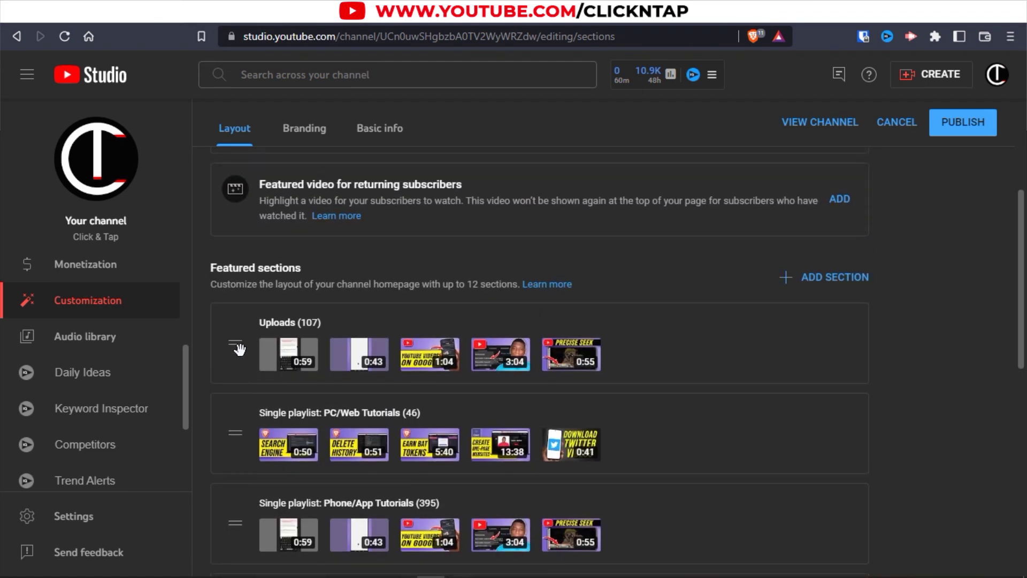
{"action": "scroll", "coordinate": [255, 312], "scroll_direction": "down", "scroll_amount": 3}
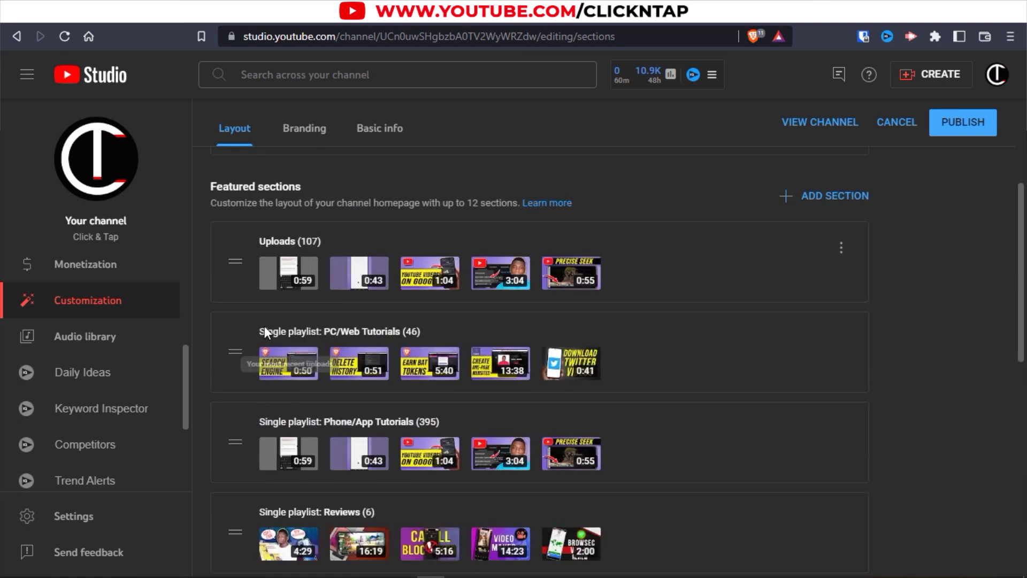
{"action": "scroll", "coordinate": [265, 320], "scroll_direction": "up", "scroll_amount": 1}
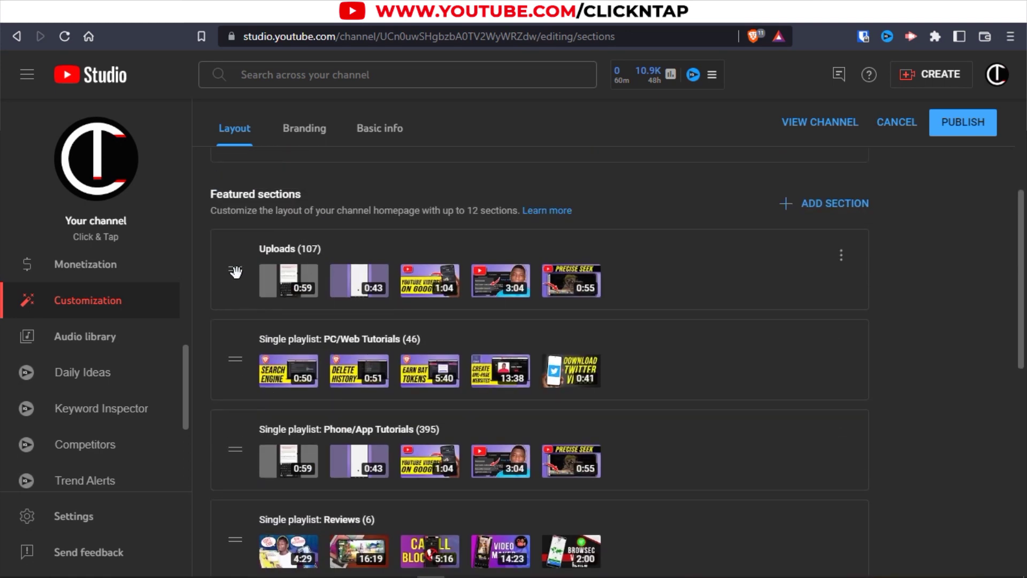
{"action": "scroll", "coordinate": [242, 270], "scroll_direction": "down", "scroll_amount": 10}
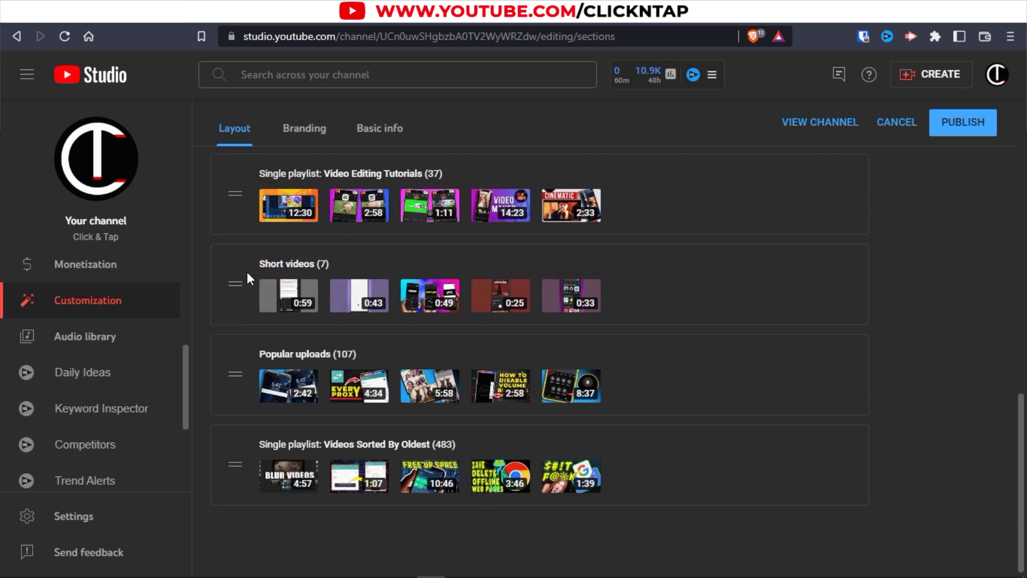
{"action": "left_click_drag", "start_coordinate": [239, 465], "coordinate": [239, 521]}
{"action": "scroll", "coordinate": [289, 487], "scroll_direction": "down", "scroll_amount": 4}
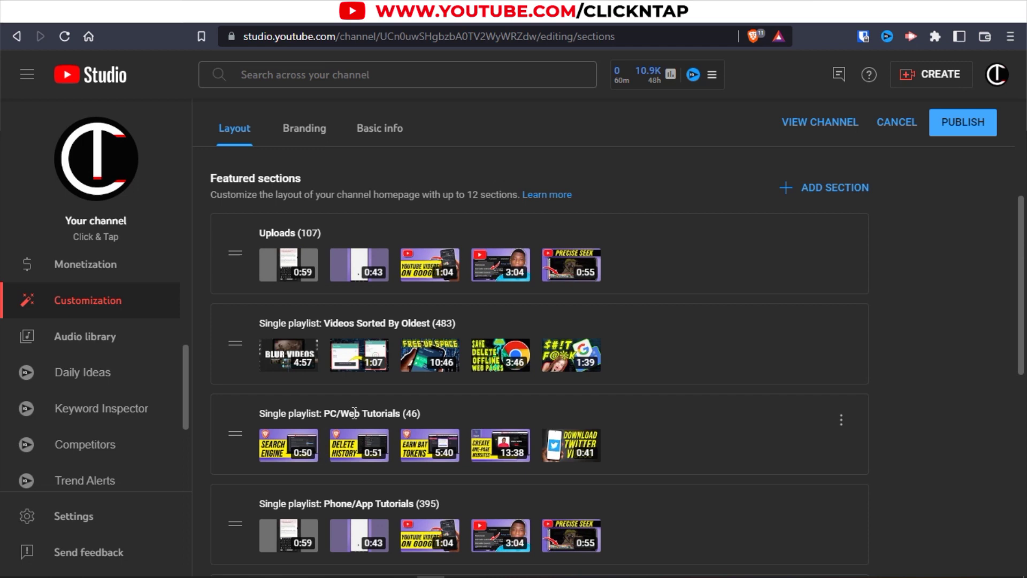
{"action": "left_click", "coordinate": [963, 125]}
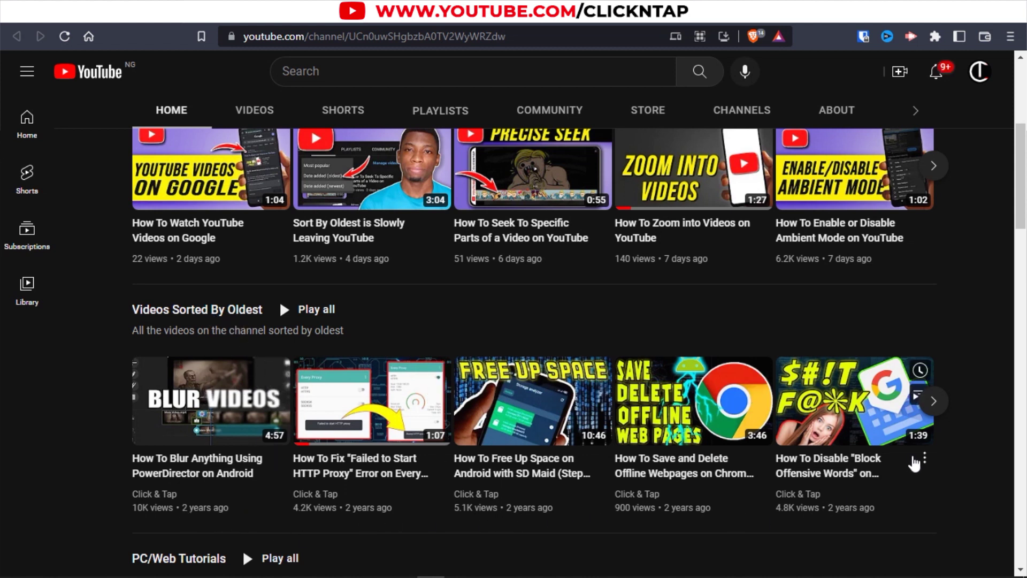
In a signed-out private window, check the channel page's section under Uploads and open Videos Sorted By Oldest
{"action": "left_click", "coordinate": [1010, 36]}
{"action": "left_click", "coordinate": [958, 112]}
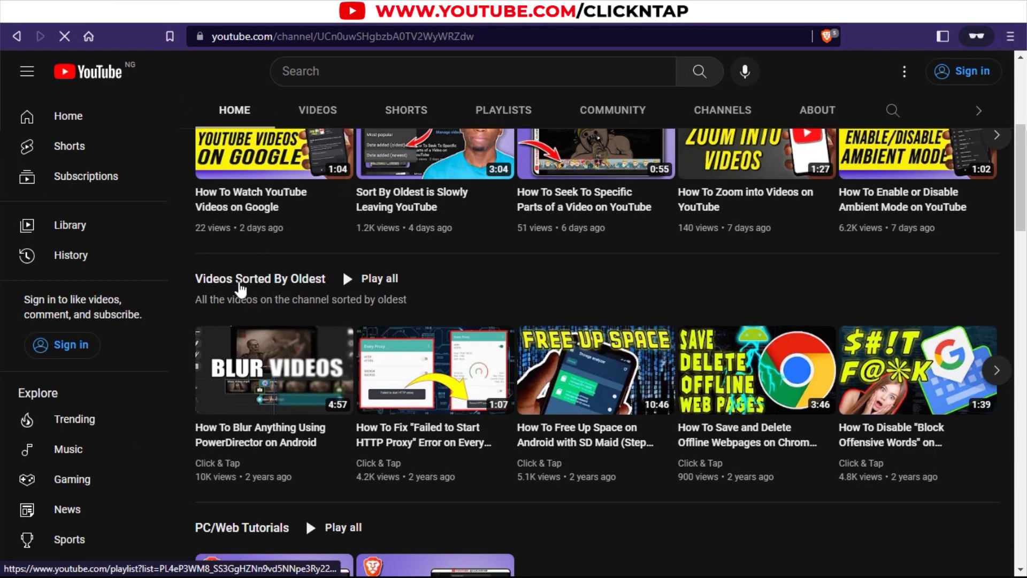
{"action": "left_click", "coordinate": [239, 282]}
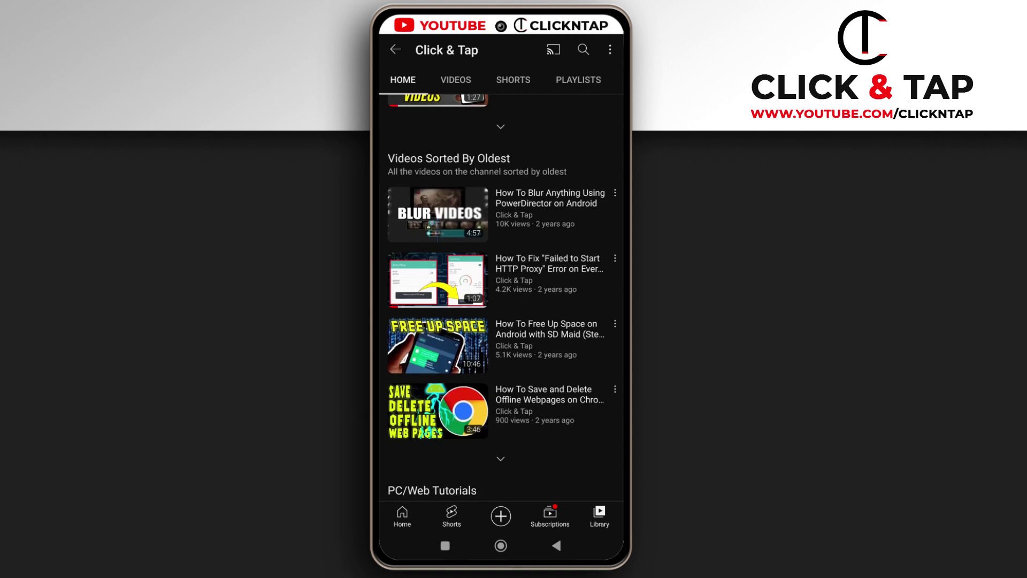
Open the Videos Sorted By Oldest playlist and scroll past its description through the earliest videos
{"action": "left_click", "coordinate": [448, 160]}
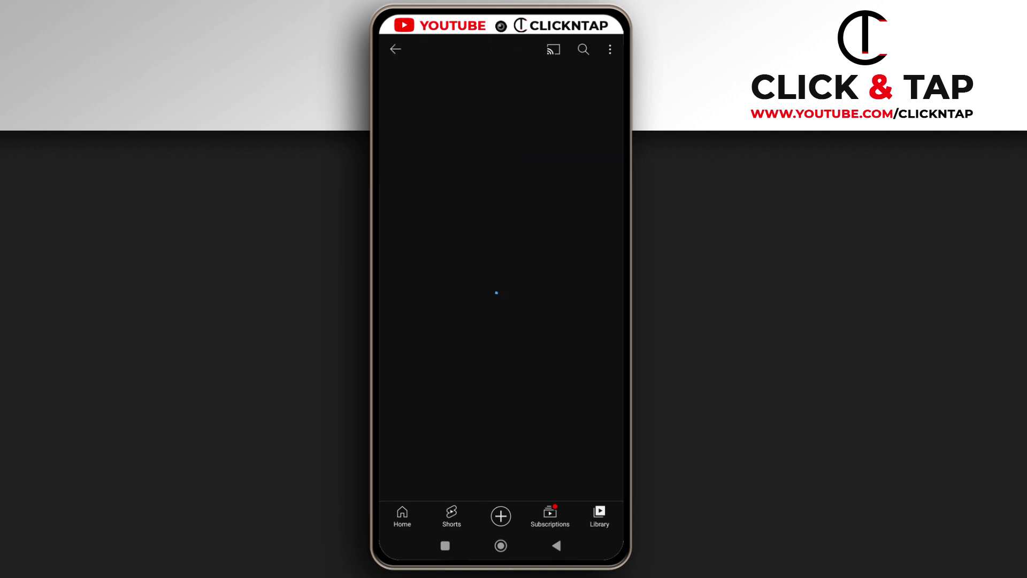
{"action": "scroll", "coordinate": [442, 344], "scroll_direction": "down", "scroll_amount": 5}
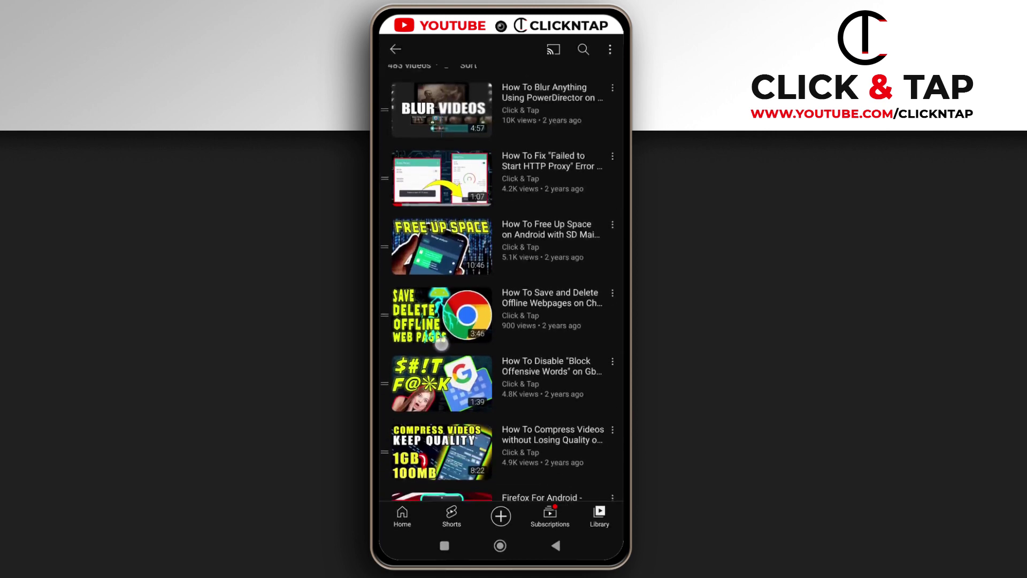
{"action": "scroll", "coordinate": [442, 344], "scroll_direction": "down", "scroll_amount": 2}
{"action": "scroll", "coordinate": [441, 344], "scroll_direction": "down", "scroll_amount": 3}
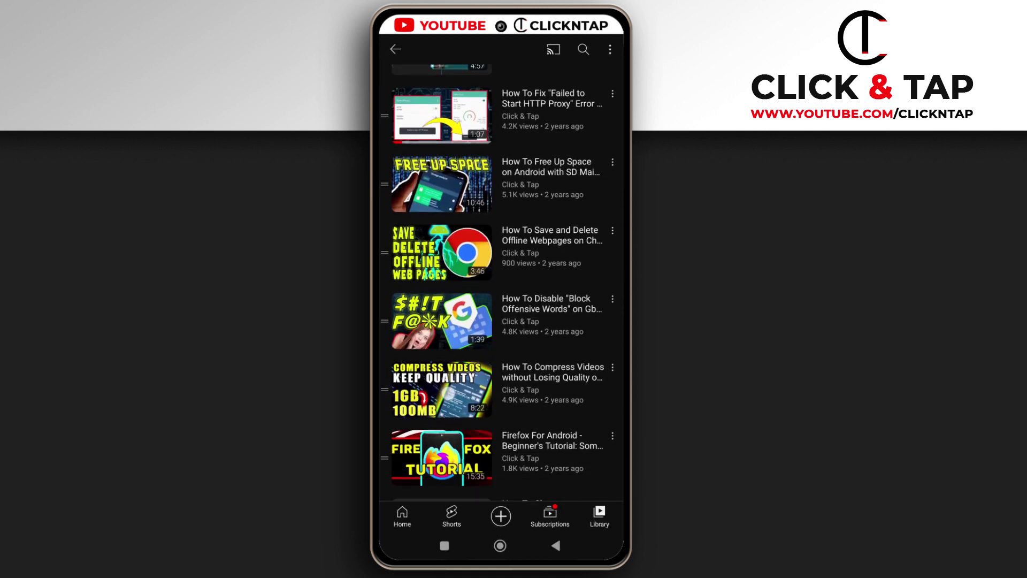
{"action": "scroll", "coordinate": [560, 205], "scroll_direction": "up", "scroll_amount": 4}
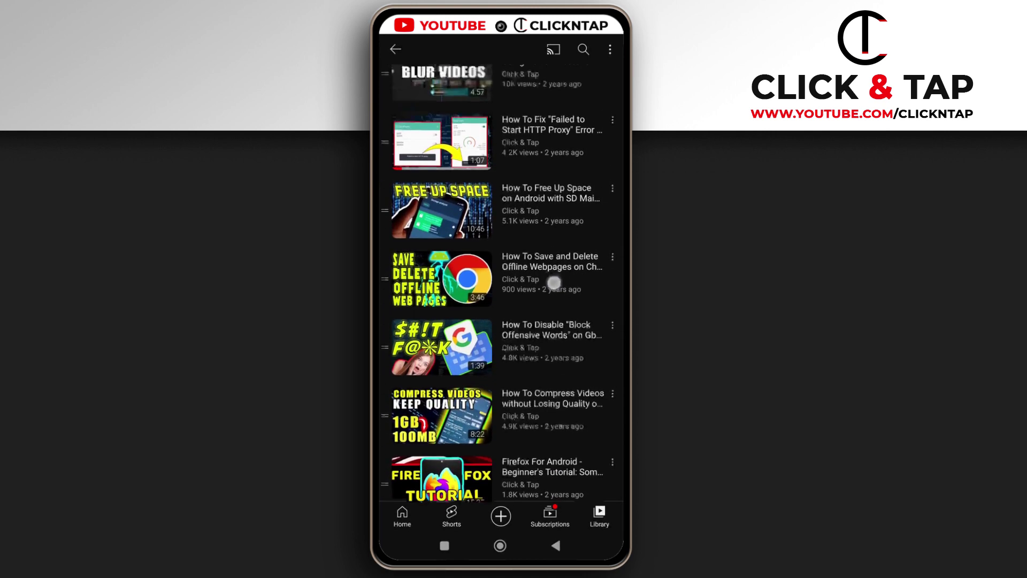
{"action": "scroll", "coordinate": [557, 239], "scroll_direction": "down", "scroll_amount": 2}
{"action": "scroll", "coordinate": [565, 185], "scroll_direction": "down", "scroll_amount": 3}
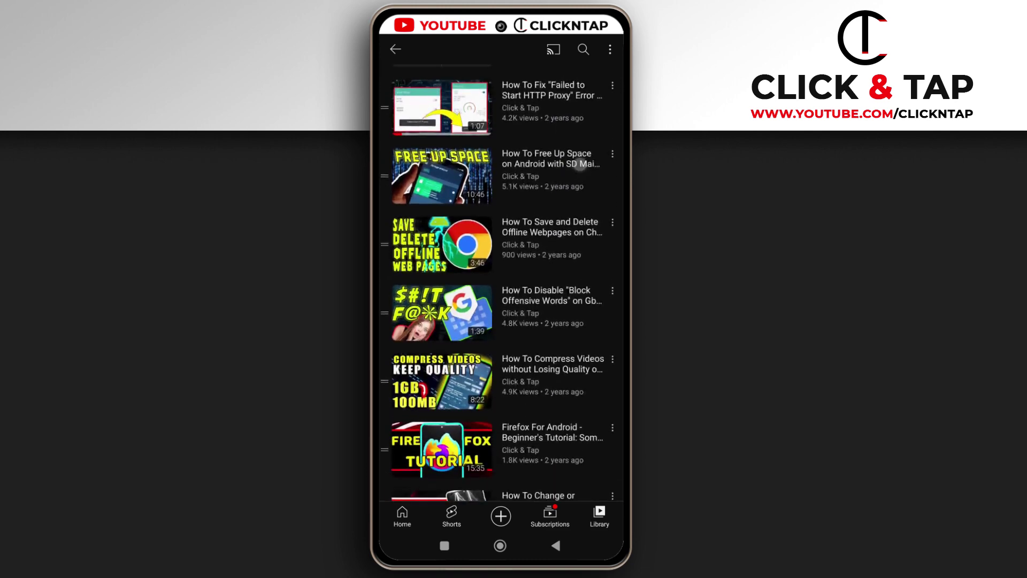
{"action": "scroll", "coordinate": [560, 258], "scroll_direction": "down", "scroll_amount": 2}
{"action": "scroll", "coordinate": [560, 258], "scroll_direction": "down", "scroll_amount": 4}
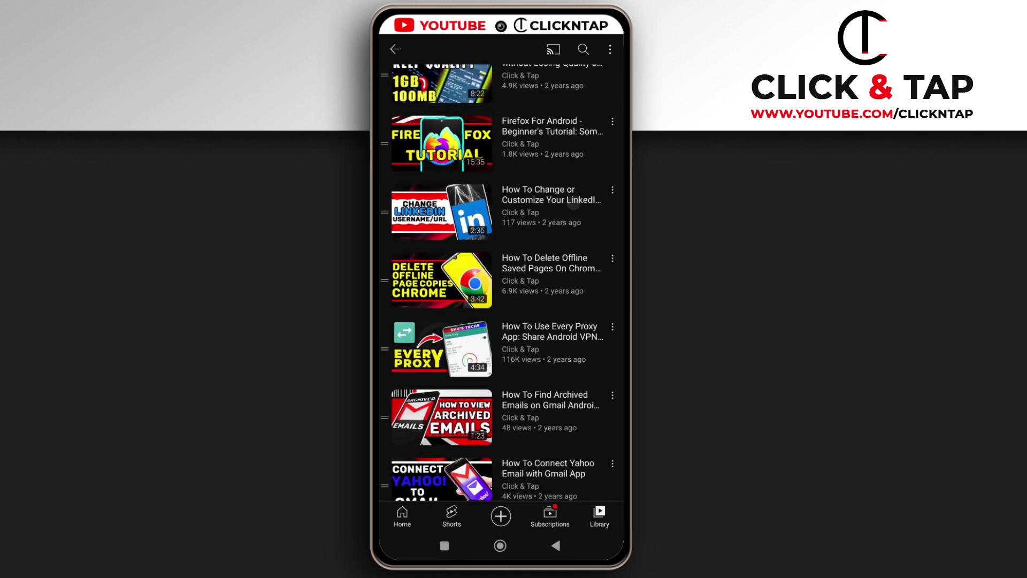
{"action": "scroll", "coordinate": [577, 266], "scroll_direction": "down", "scroll_amount": 3}
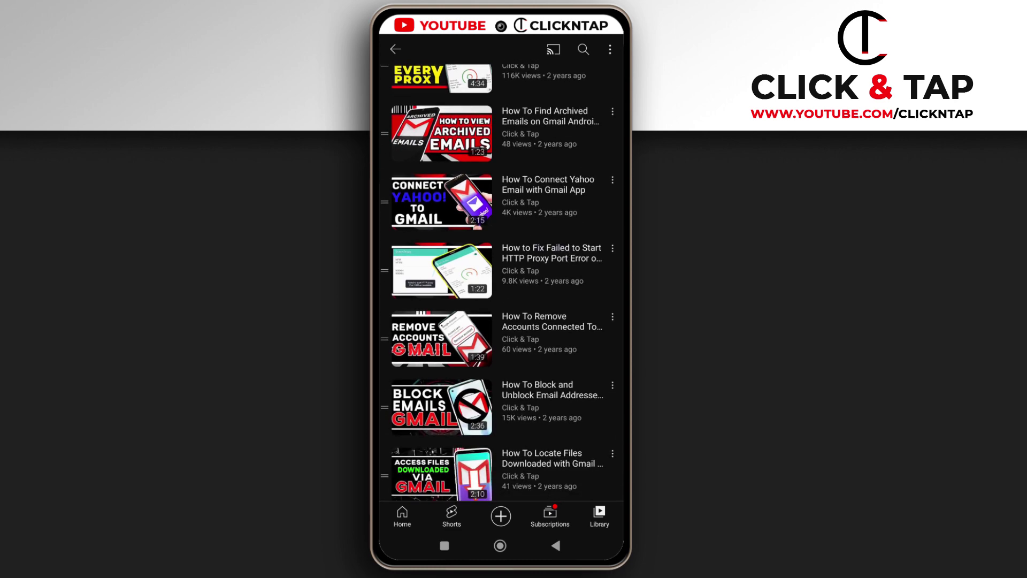
{"action": "scroll", "coordinate": [502, 267], "scroll_direction": "up", "scroll_amount": 15}
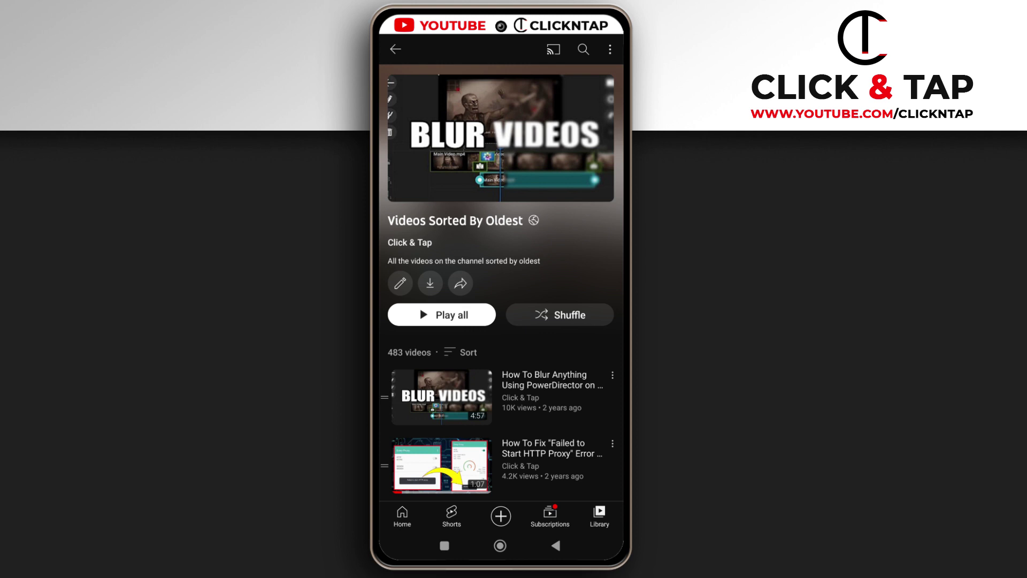
Swipe through the playlist to confirm its 483 videos run oldest first
{"action": "left_click_drag", "start_coordinate": [533, 411], "coordinate": [563, 303]}
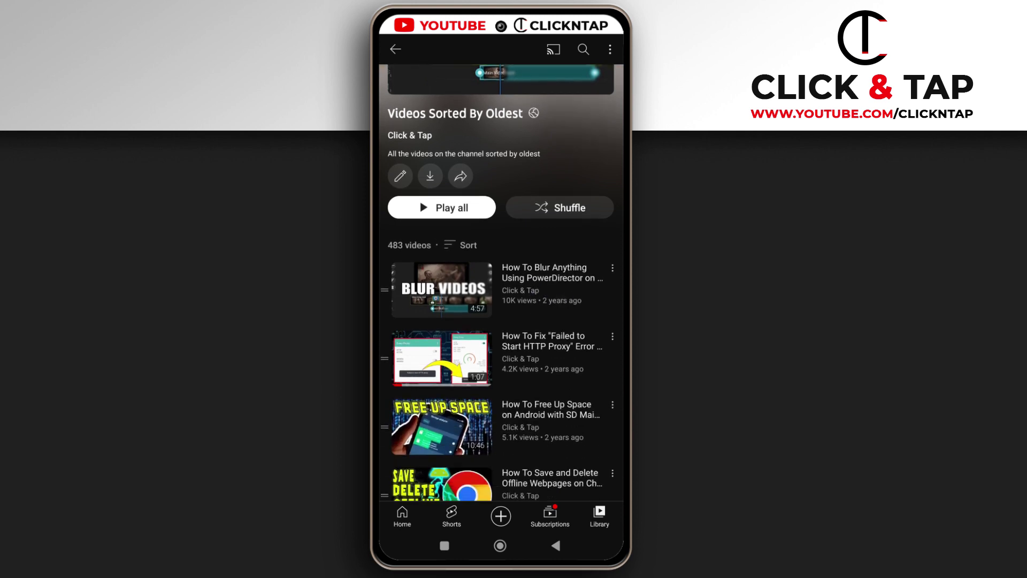
{"action": "left_click_drag", "start_coordinate": [515, 430], "coordinate": [531, 273]}
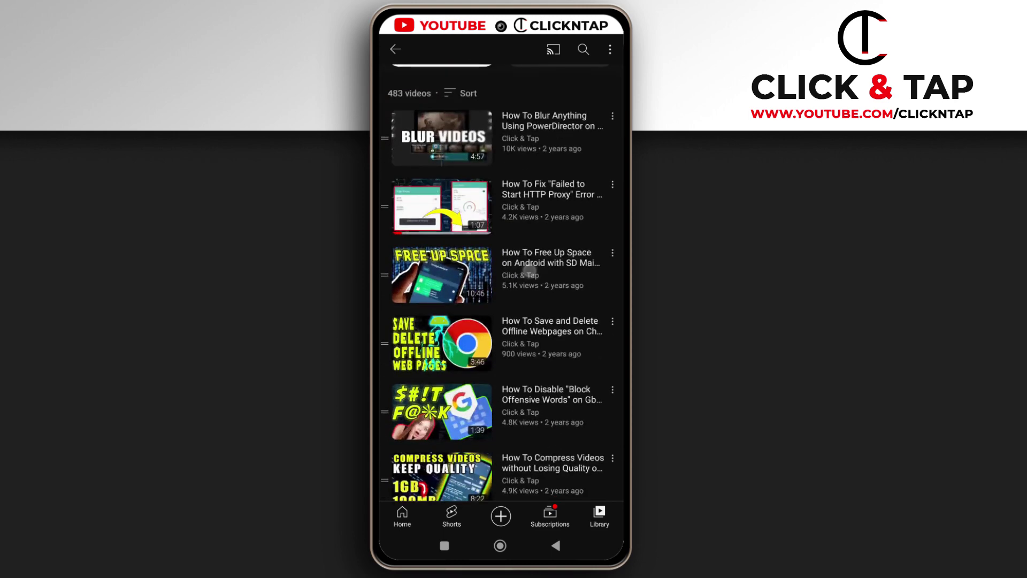
{"action": "left_click_drag", "start_coordinate": [533, 428], "coordinate": [535, 107]}
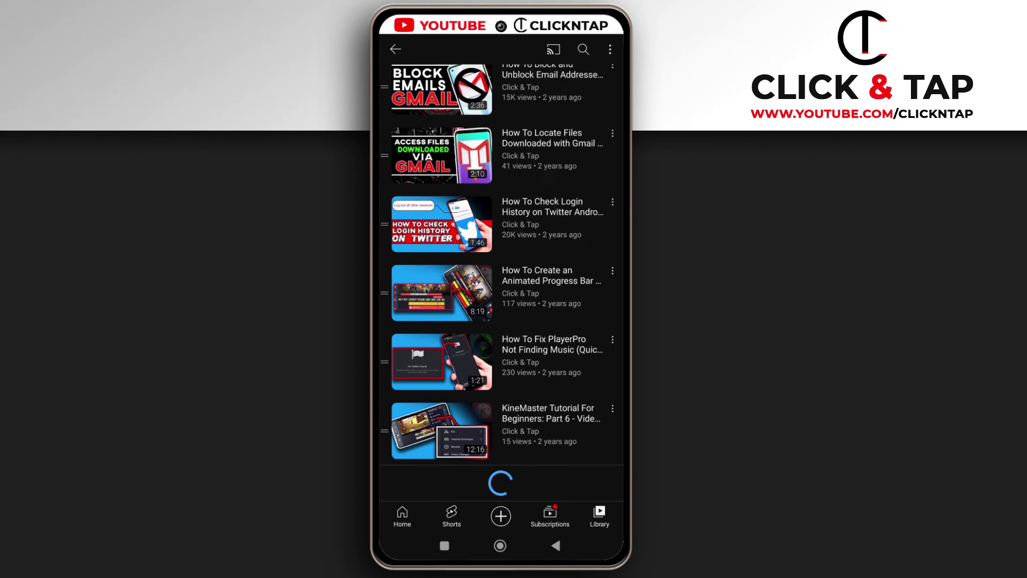
{"action": "left_click_drag", "start_coordinate": [529, 385], "coordinate": [529, 230]}
{"action": "left_click_drag", "start_coordinate": [506, 407], "coordinate": [529, 465]}
{"action": "left_click_drag", "start_coordinate": [529, 177], "coordinate": [530, 448]}
{"action": "left_click_drag", "start_coordinate": [530, 134], "coordinate": [529, 482]}
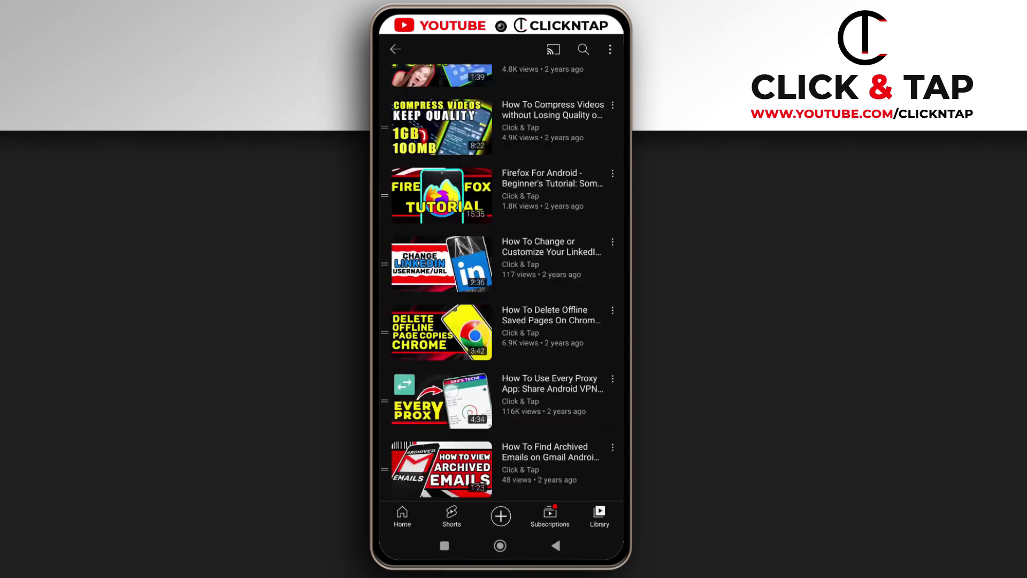